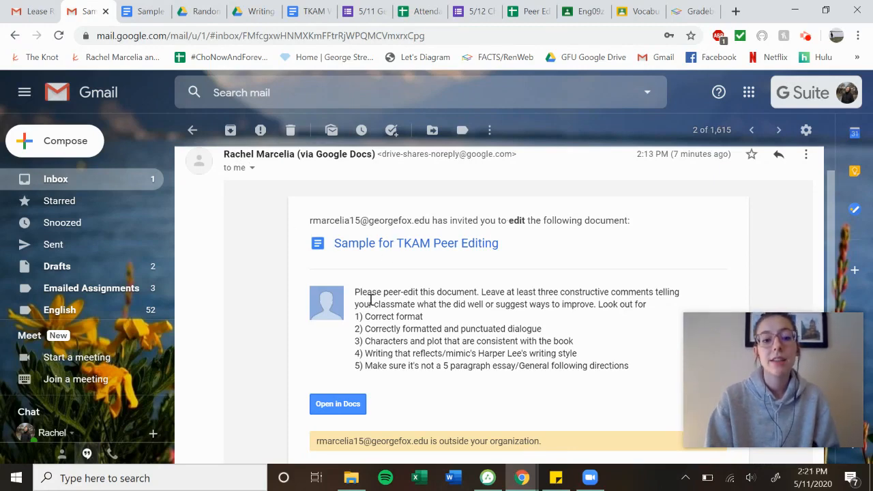
Review the five peer-editing instructions in the invitation email, and open the shared document "Sample for TKAM Peer Editing" in Google Docs
drag(356, 296, 643, 384)
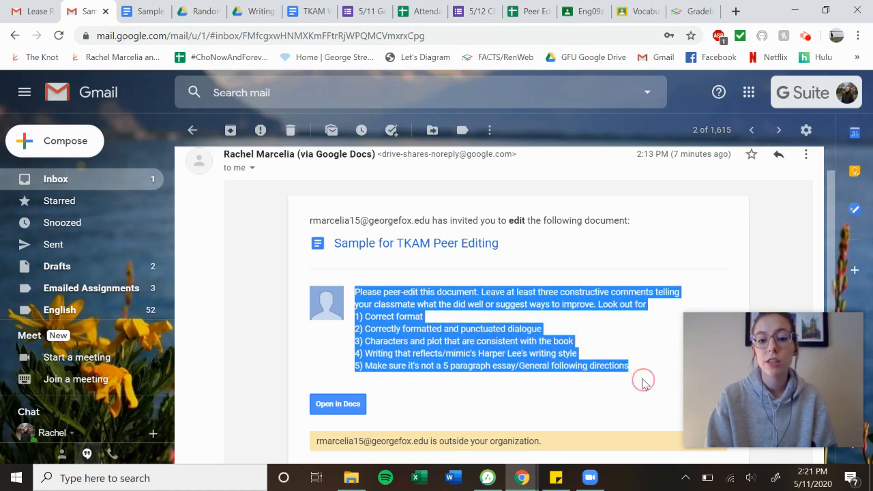
click(643, 384)
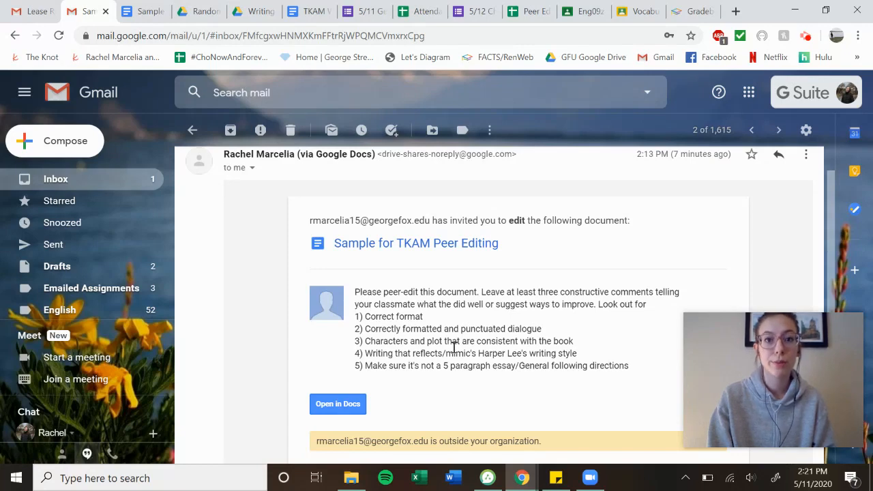
click(328, 408)
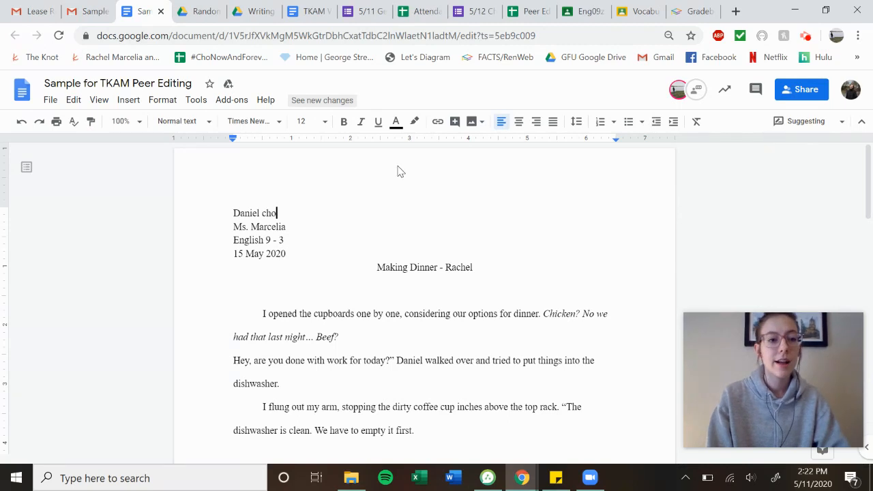
Show the document in full screen and set its zoom to 125%
click(858, 35)
click(852, 162)
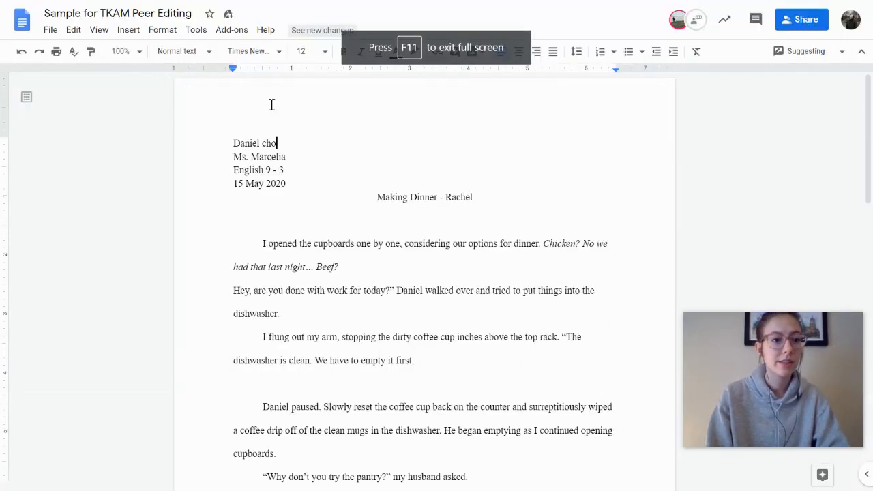
click(122, 51)
click(137, 185)
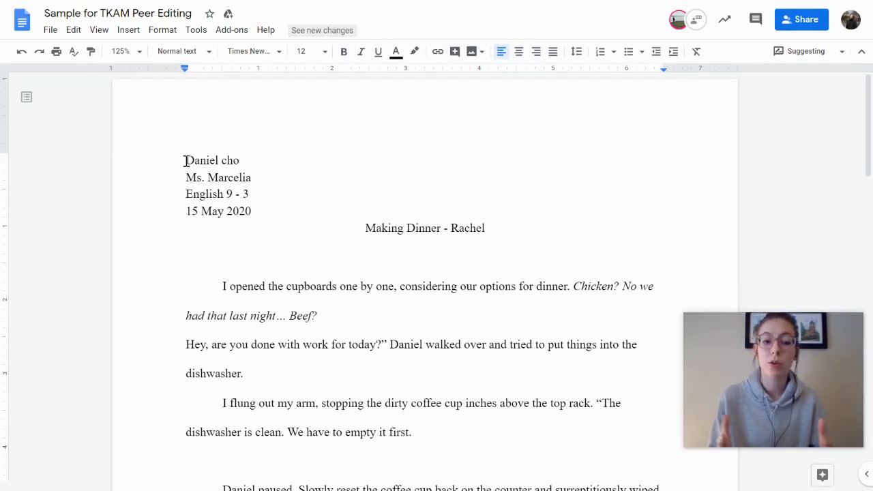
Comment "Double space! :)" on the four-line heading above the essay title
scroll(358, 205, down, 3)
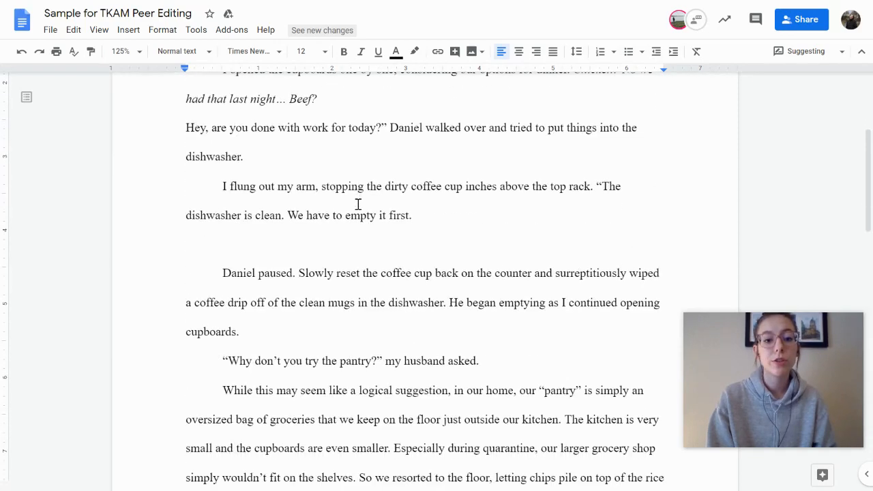
scroll(357, 205, up, 3)
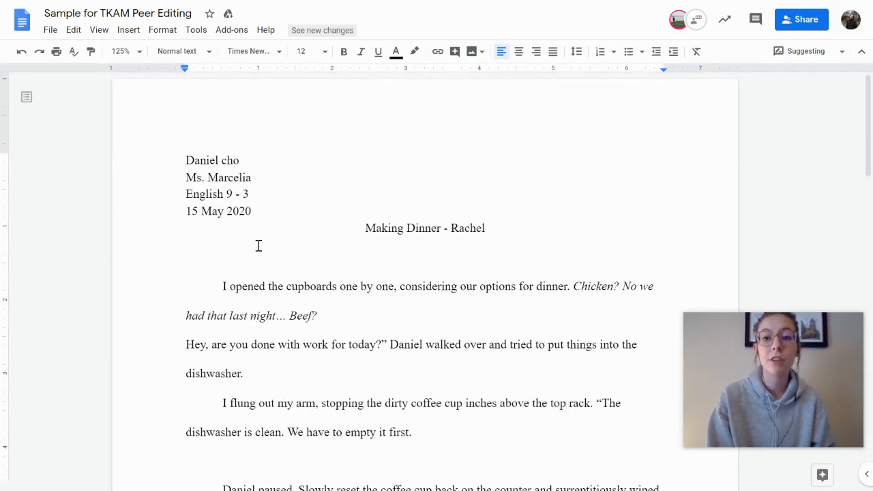
drag(187, 160, 206, 161)
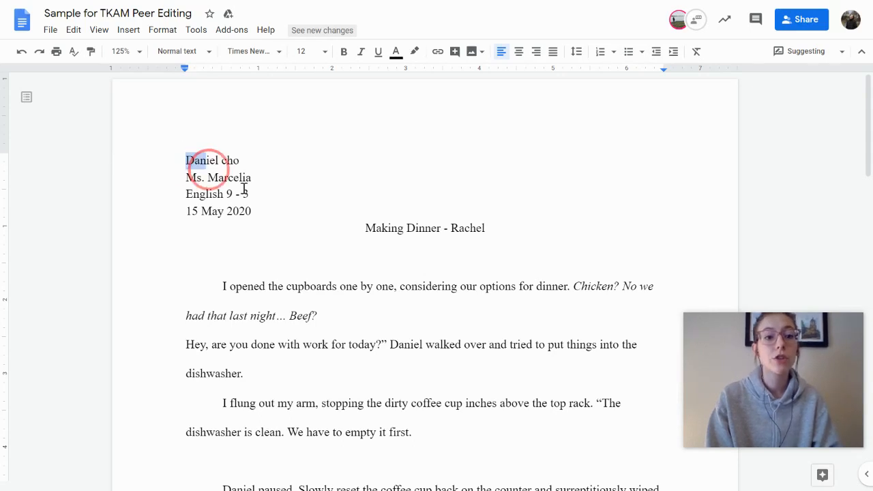
drag(244, 188, 261, 211)
click(738, 166)
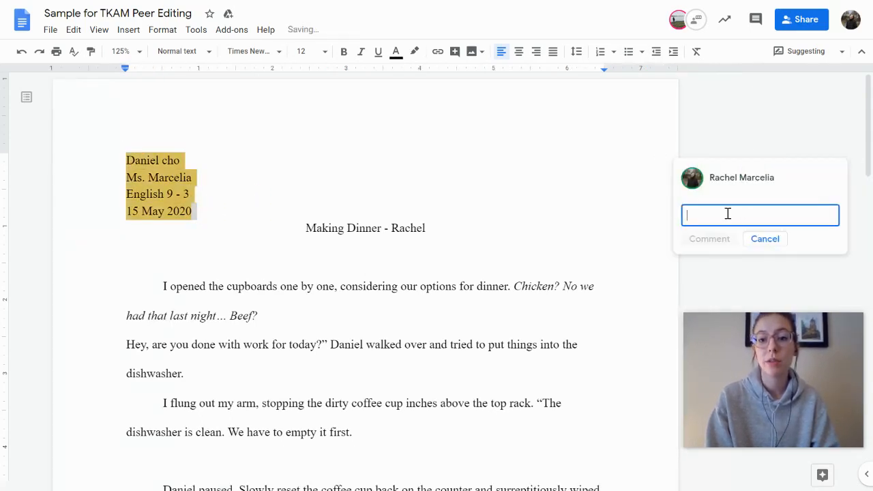
text(Doub)
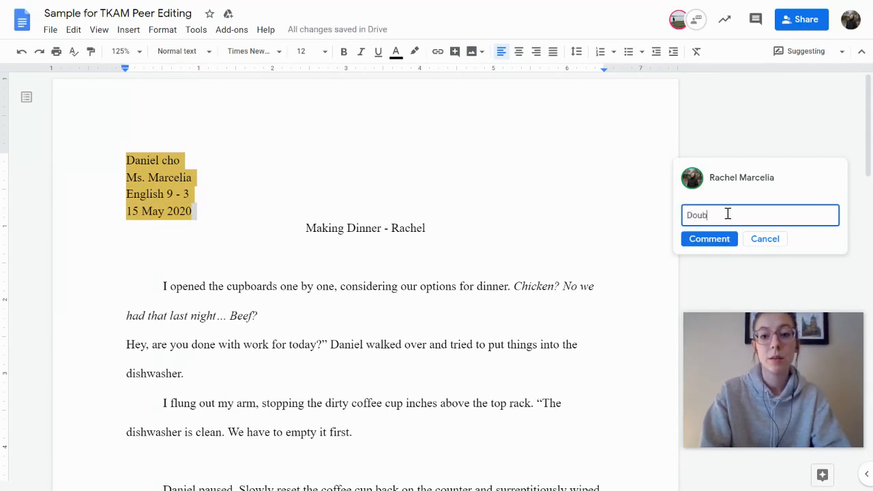
text(le space! :))
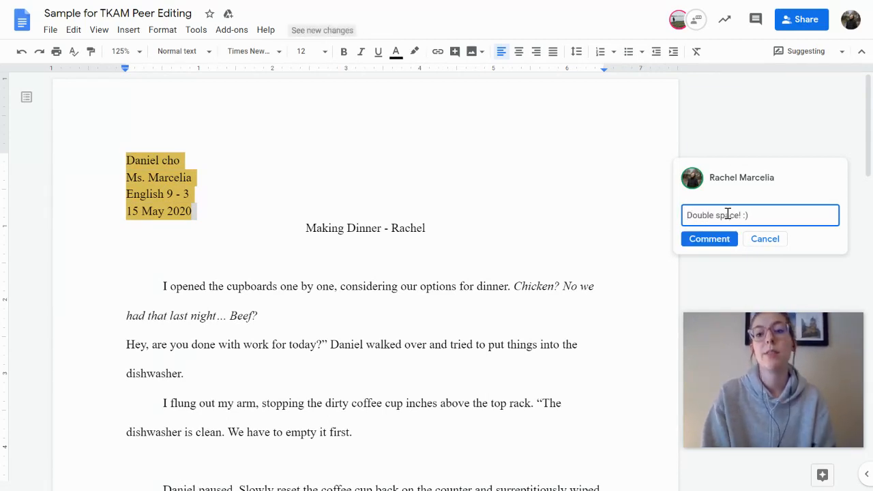
click(723, 240)
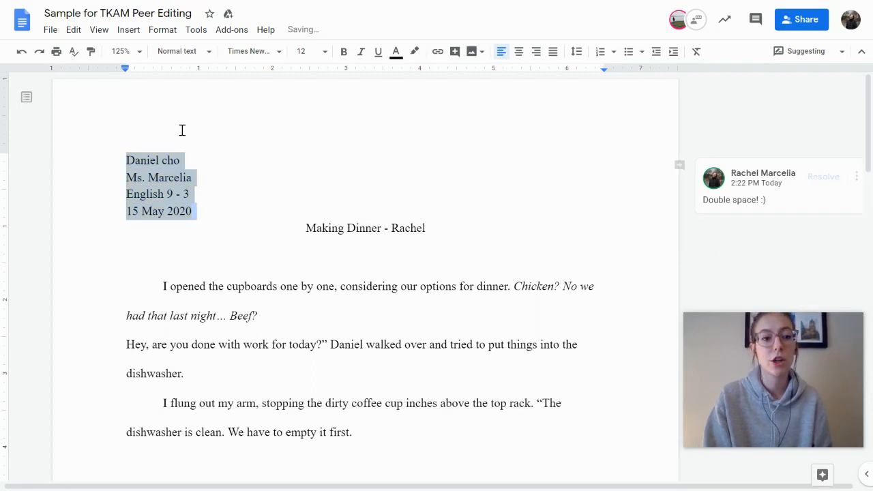
Suggest replacing the lowercase "c" of the student's last name in the heading with "C"
click(168, 158)
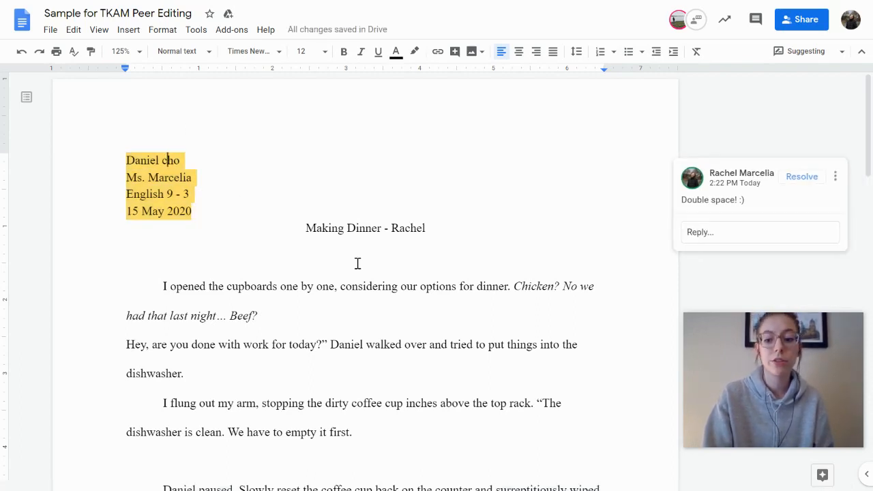
key(shift+Left)
text(C)
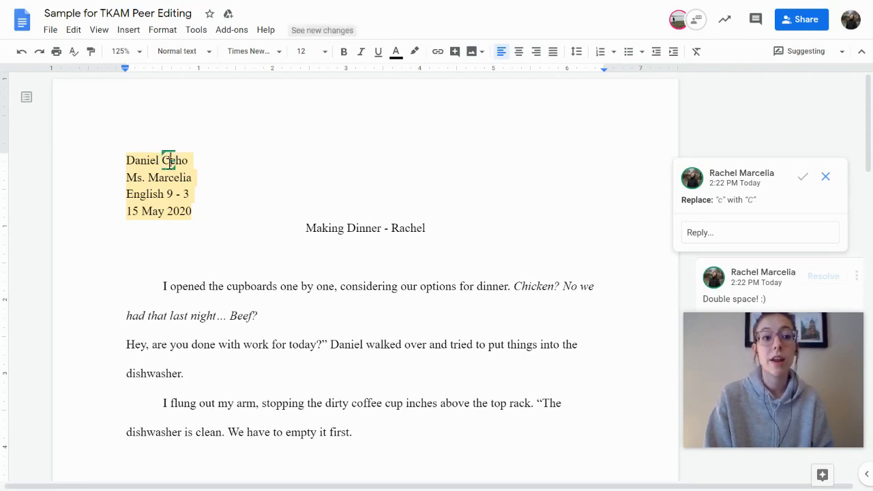
Reply "Also, capitalize last name!" to the double-space comment, correcting the misspelled "capitalize" before posting
scroll(751, 225, down, 2)
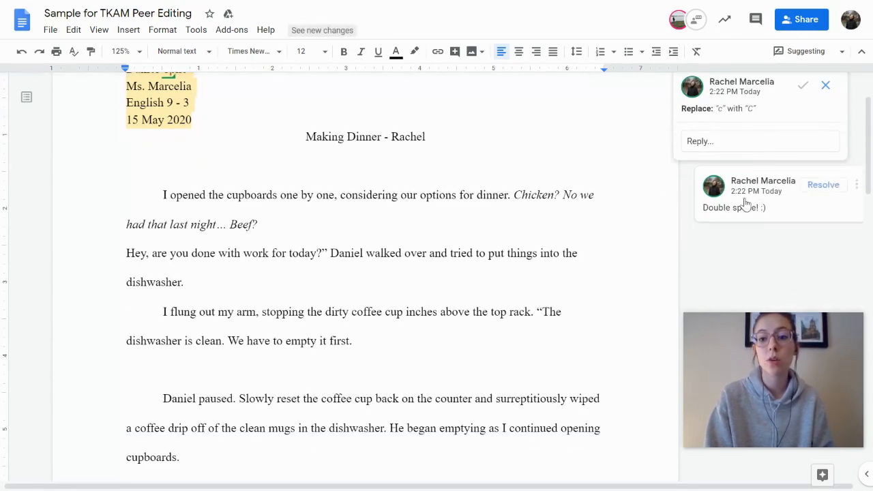
click(743, 201)
click(702, 194)
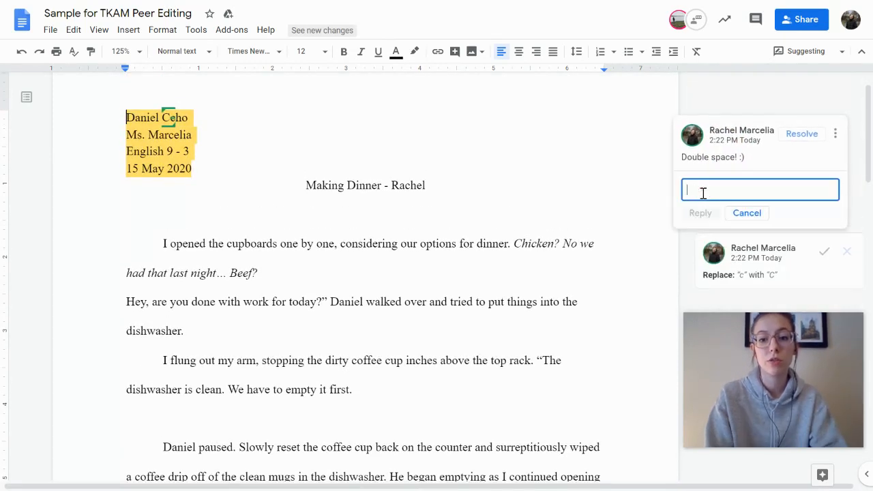
text(Also, capiti)
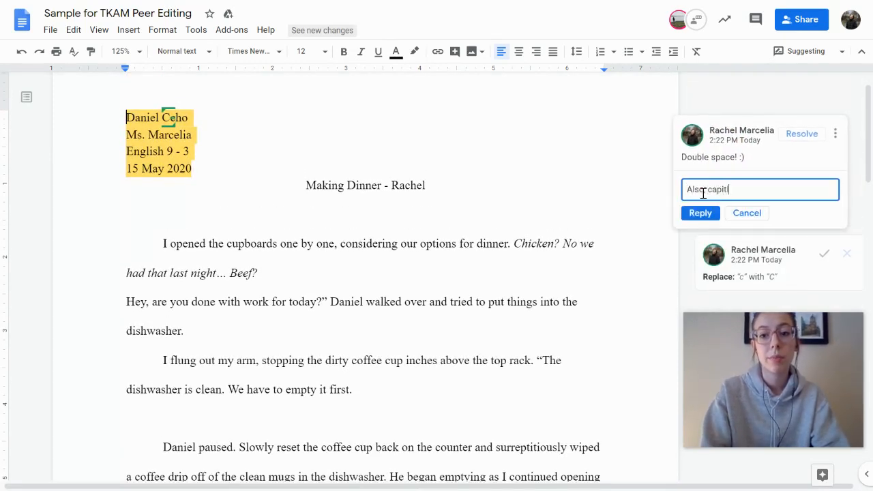
text(o capitize last name!)
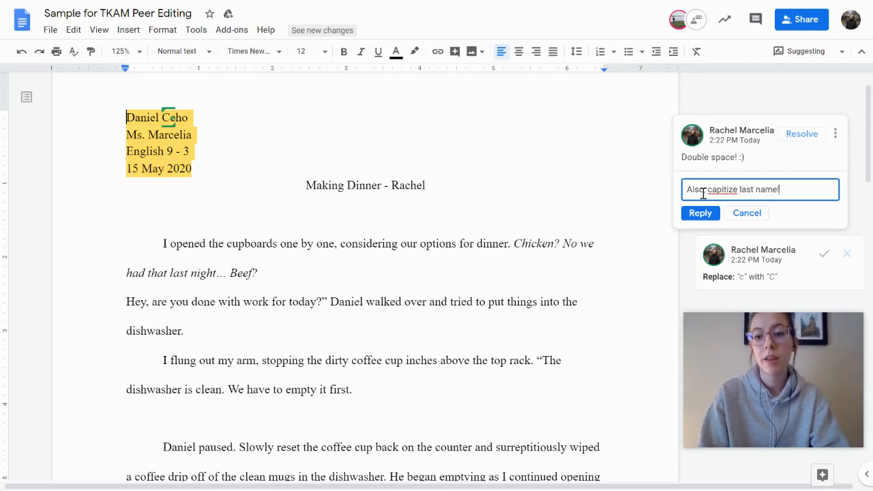
right_click(713, 189)
click(711, 197)
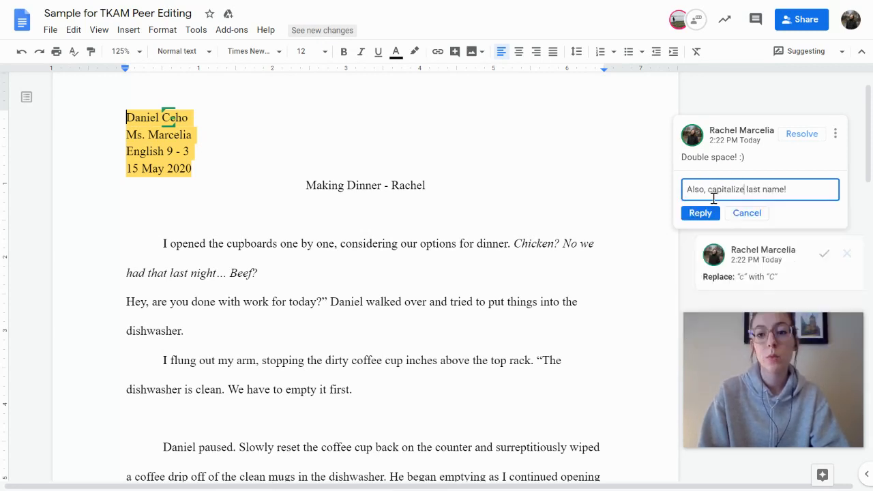
click(701, 213)
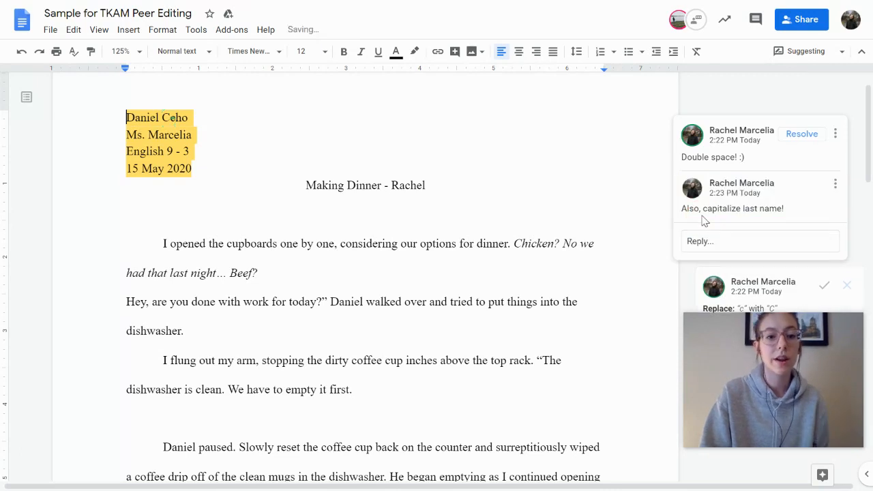
Suggest deleting the empty paragraph between the title "Making Dinner" and the opening paragraph
click(405, 213)
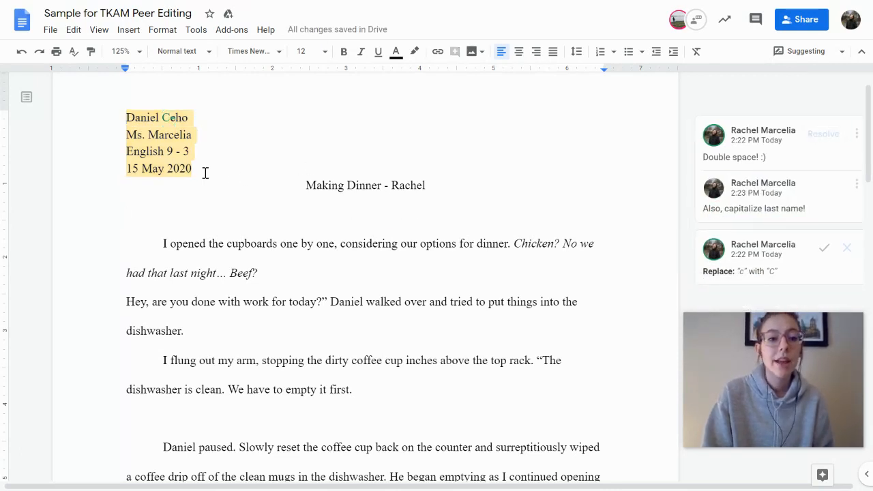
click(192, 171)
click(306, 214)
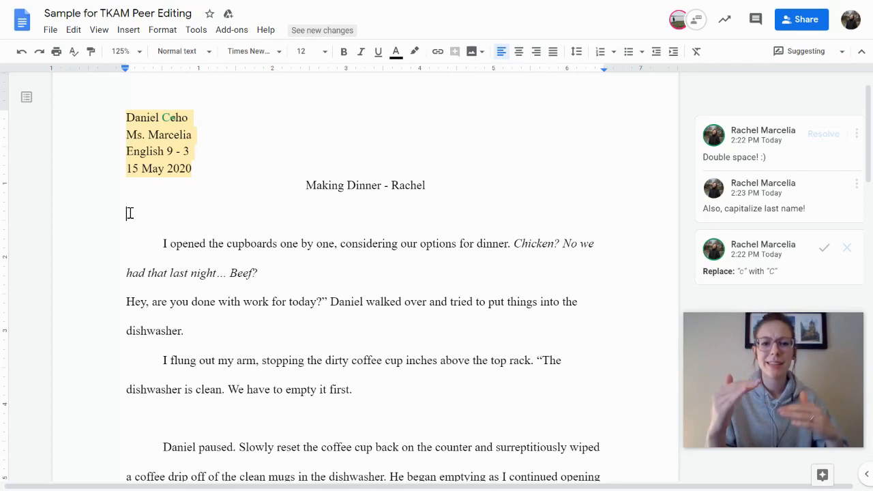
click(130, 213)
key(BackSpace)
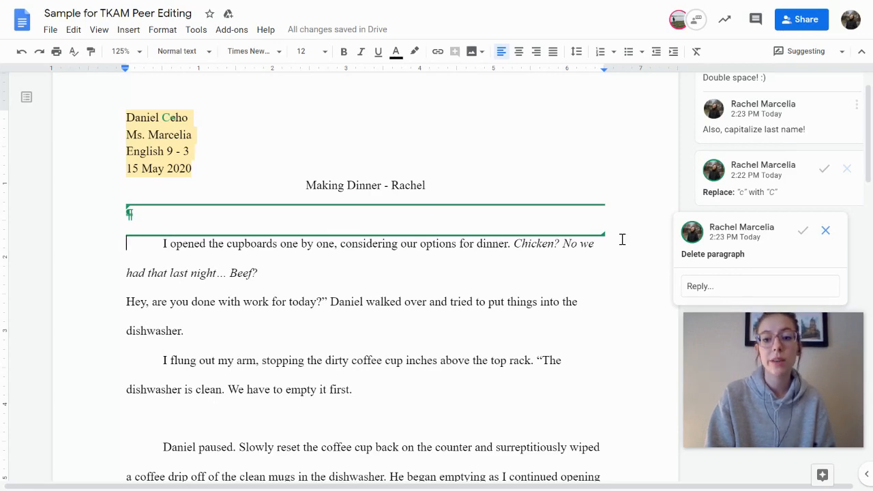
Examine the italicized thoughts about chicken and beef at the end of the opening paragraph
scroll(708, 271, down, 2)
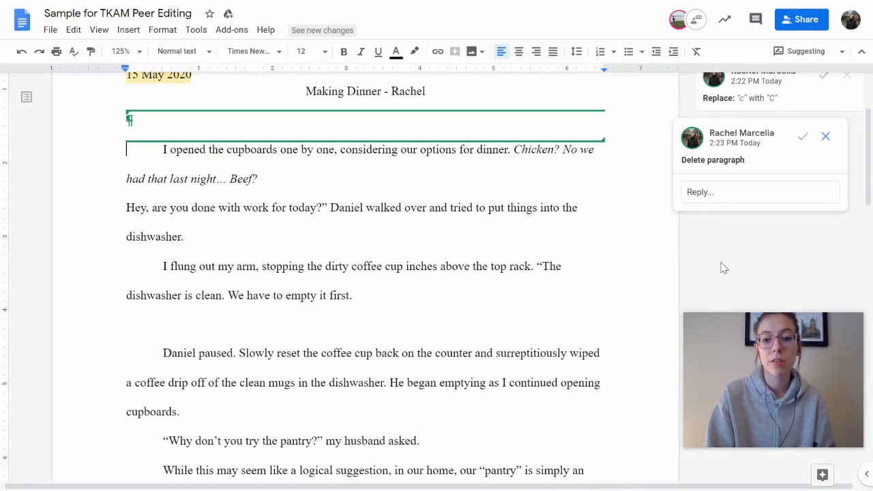
click(127, 212)
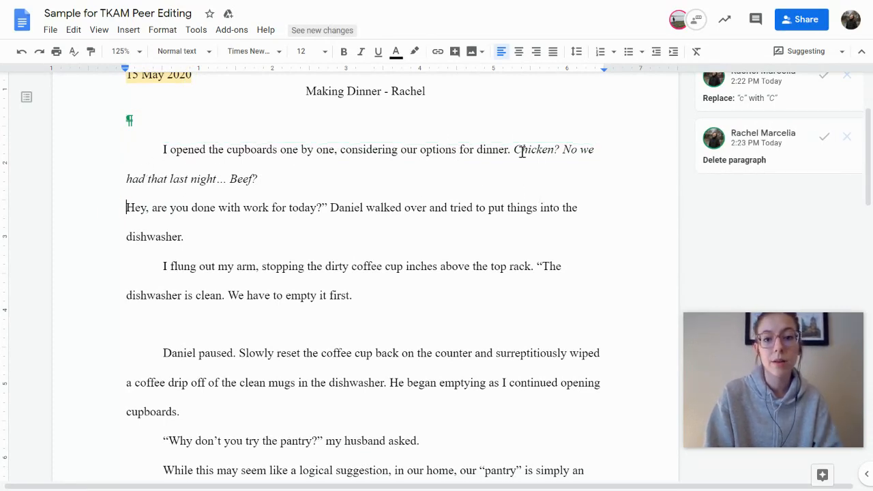
drag(514, 150, 305, 181)
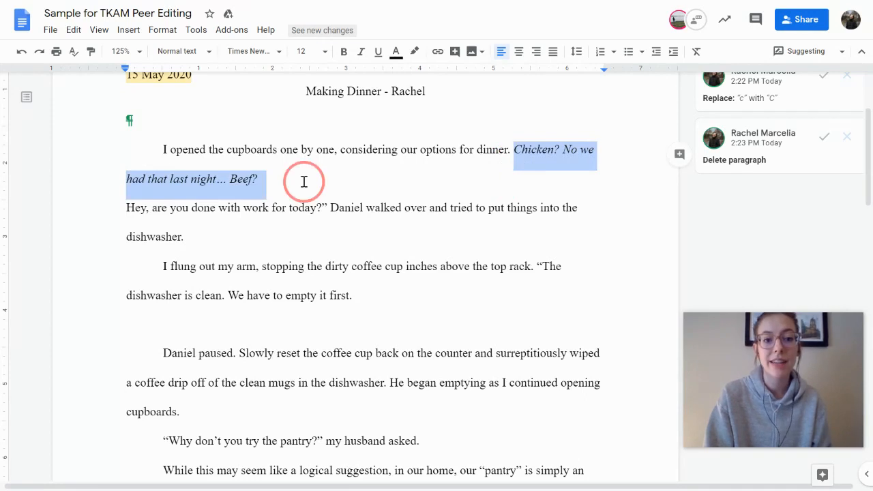
click(305, 182)
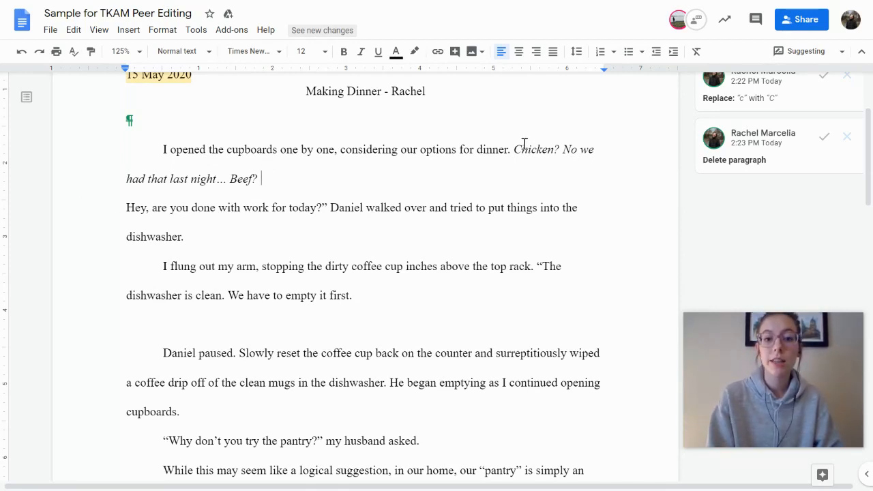
drag(516, 148, 519, 177)
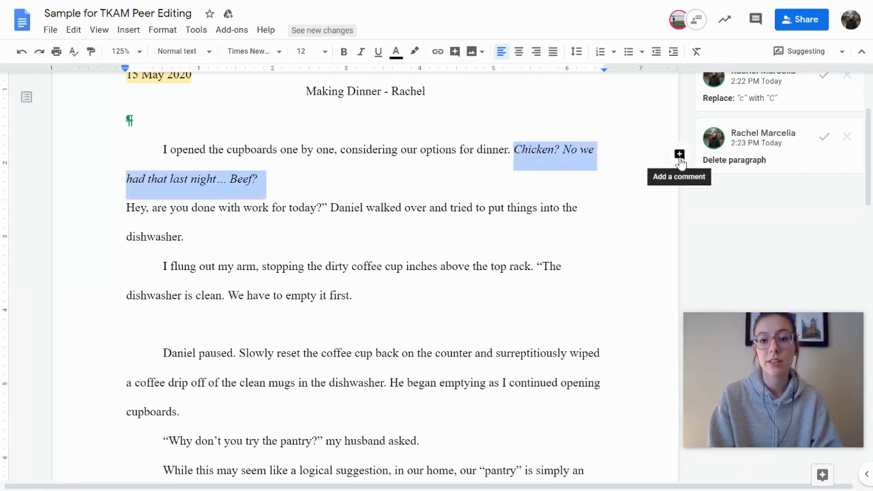
click(394, 173)
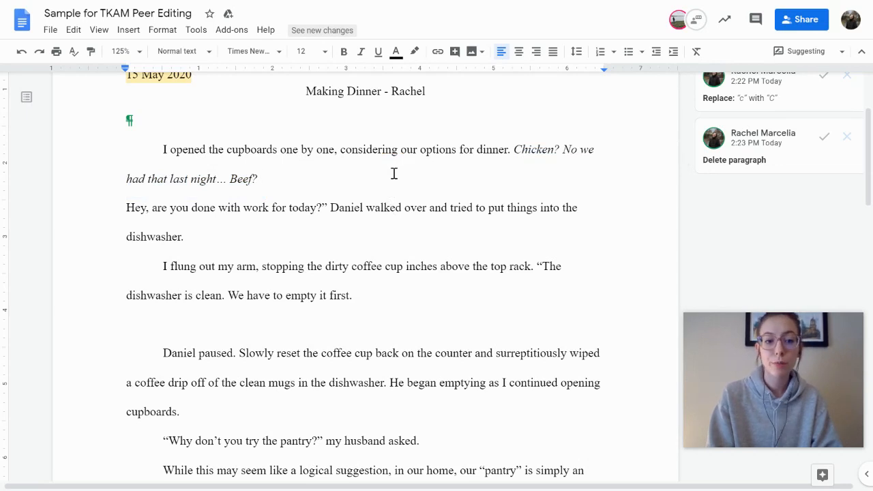
Suggest an opening quotation mark before "Hey, are you done with work for today?" and indent that paragraph's first line
click(118, 208)
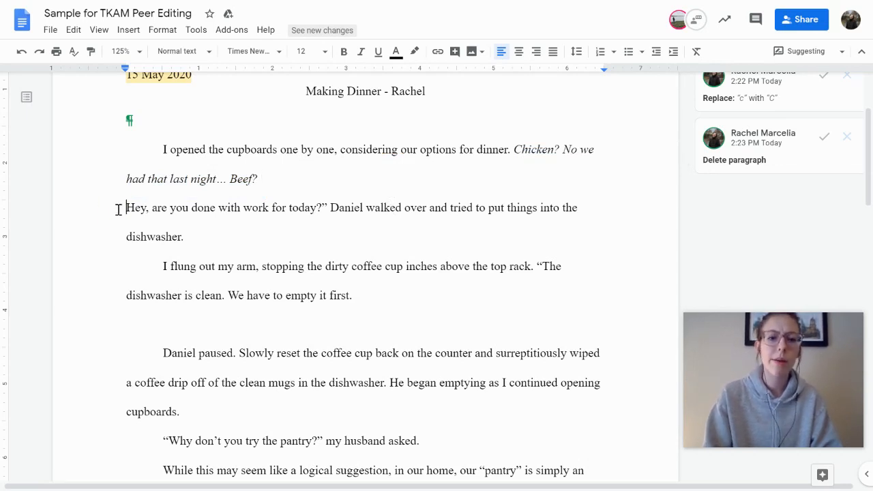
drag(127, 210, 154, 213)
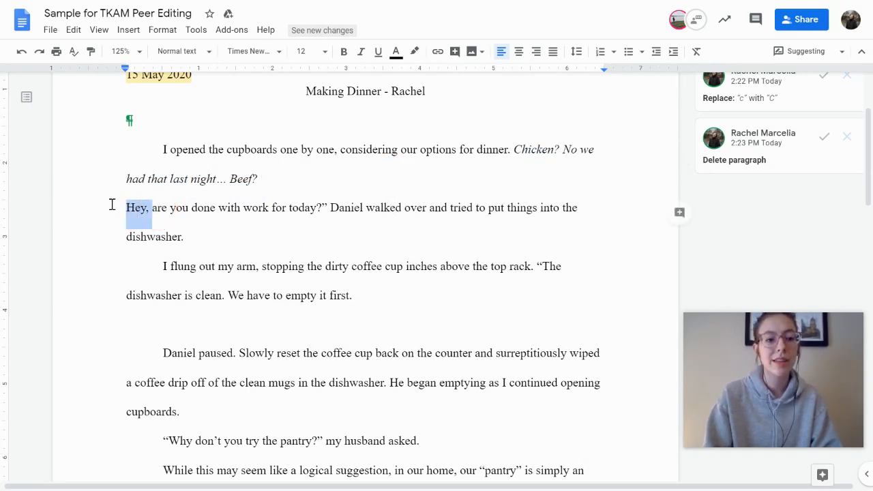
click(124, 208)
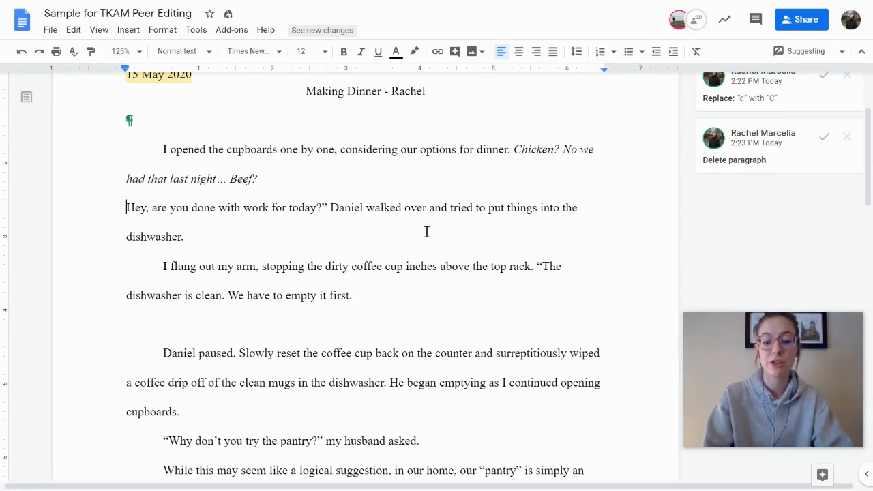
text(")
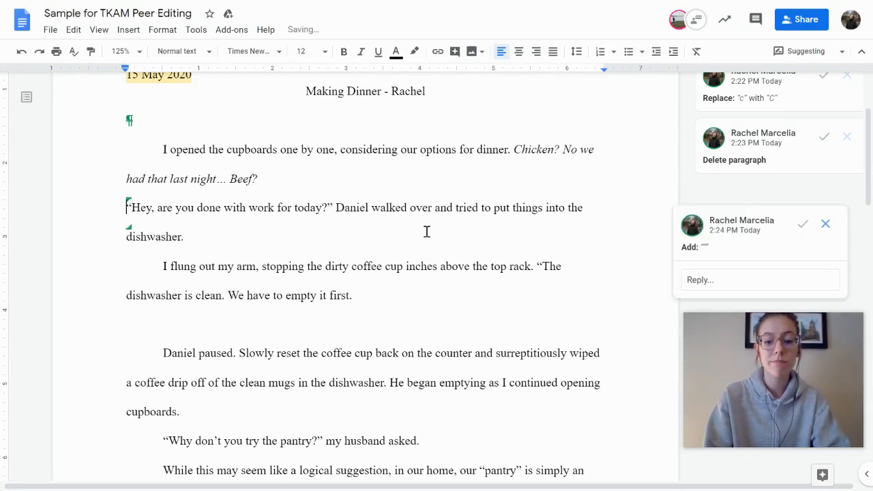
key(Tab)
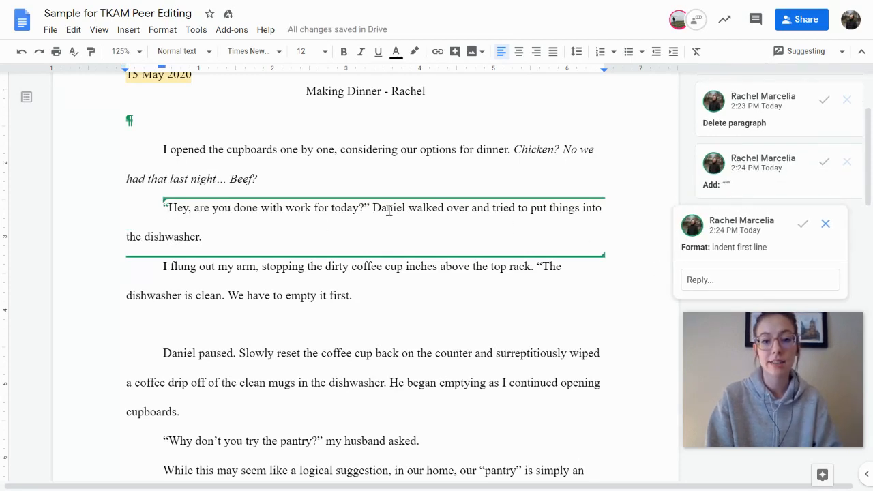
scroll(389, 209, down, 1)
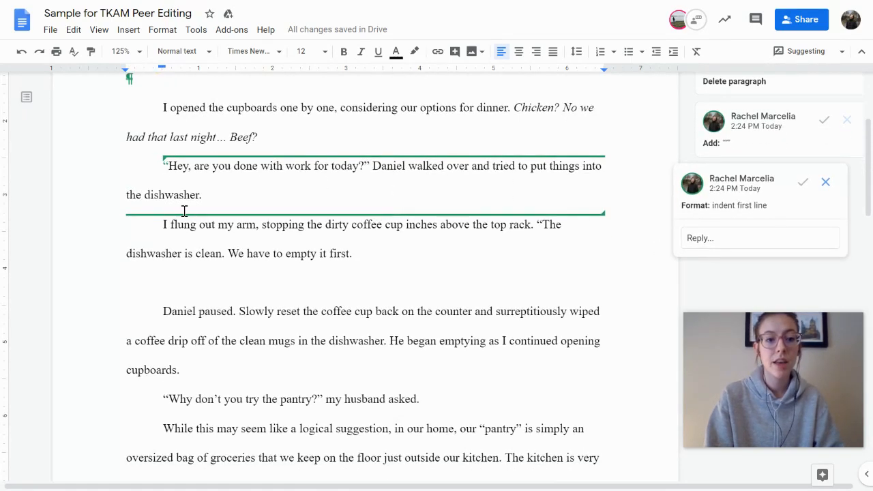
Suggest a closing quotation mark after "We have to empty it first." at the end of the dishwasher dialogue
scroll(186, 209, down, 1)
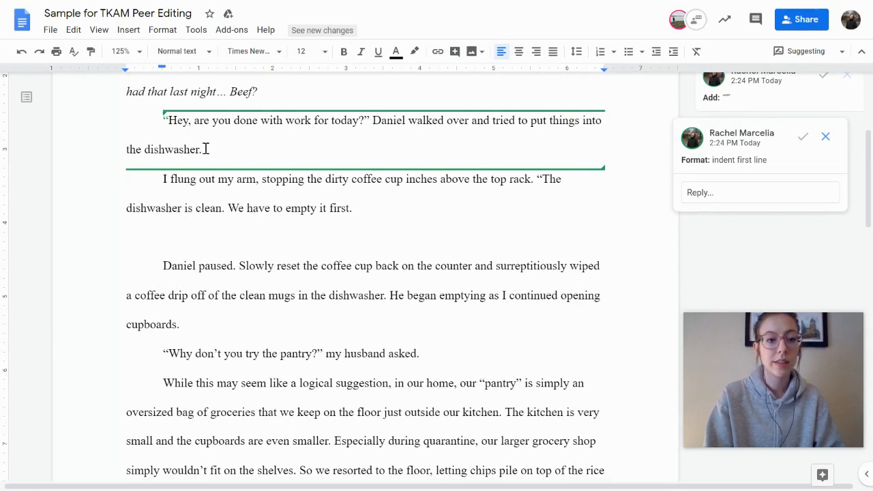
scroll(300, 193, up, 4)
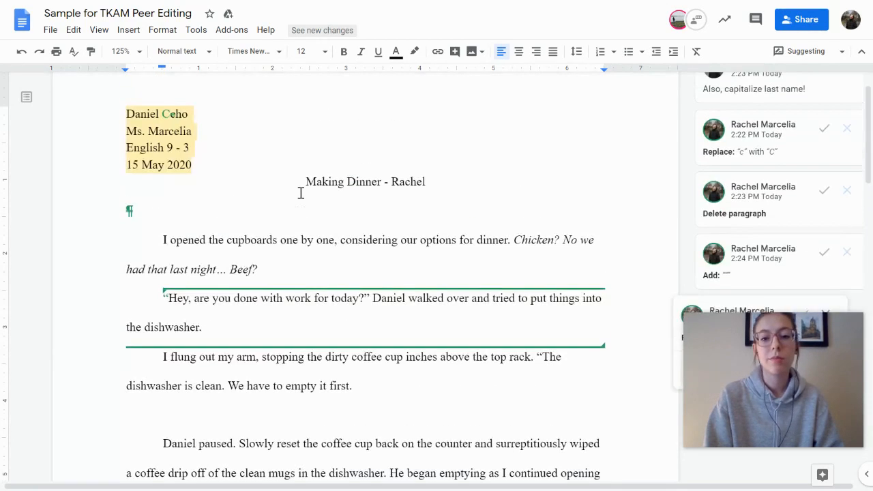
scroll(300, 193, down, 1)
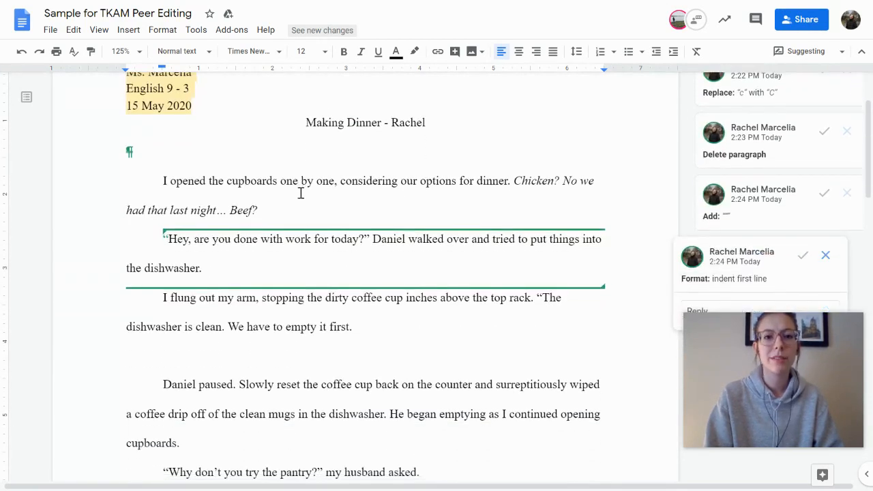
scroll(301, 193, down, 1)
scroll(300, 193, down, 2)
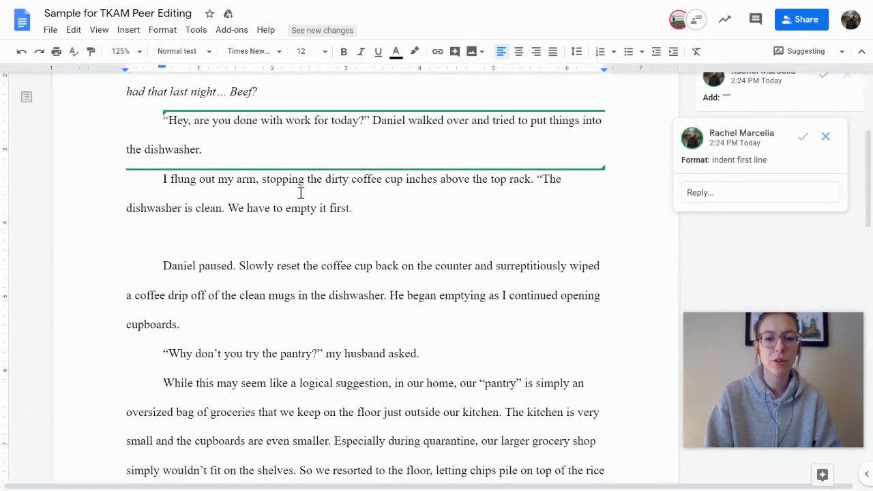
scroll(300, 193, down, 1)
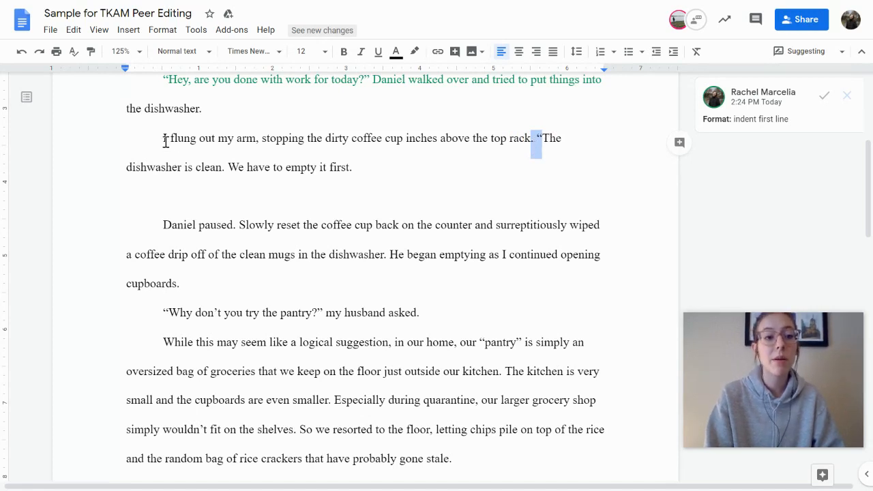
drag(165, 141, 542, 144)
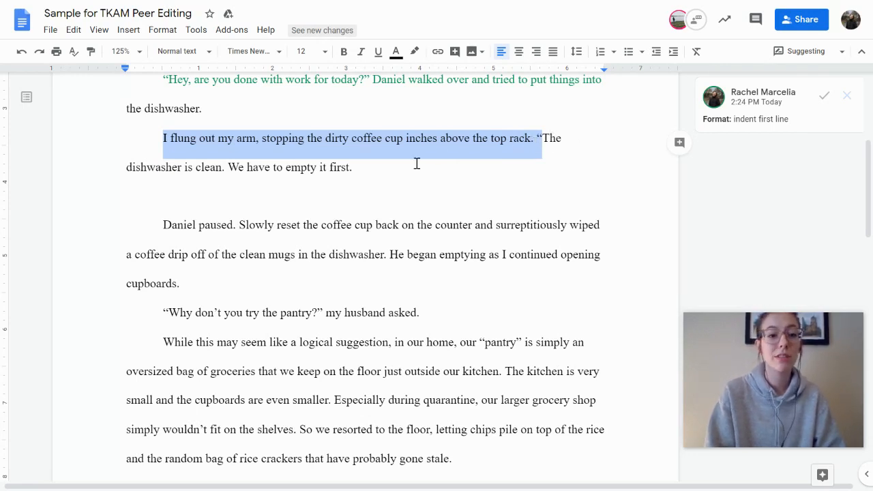
click(388, 165)
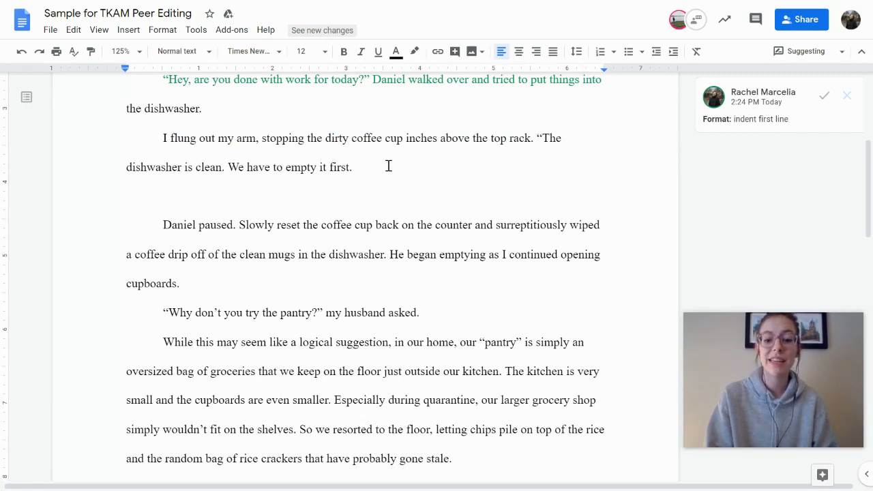
text(")
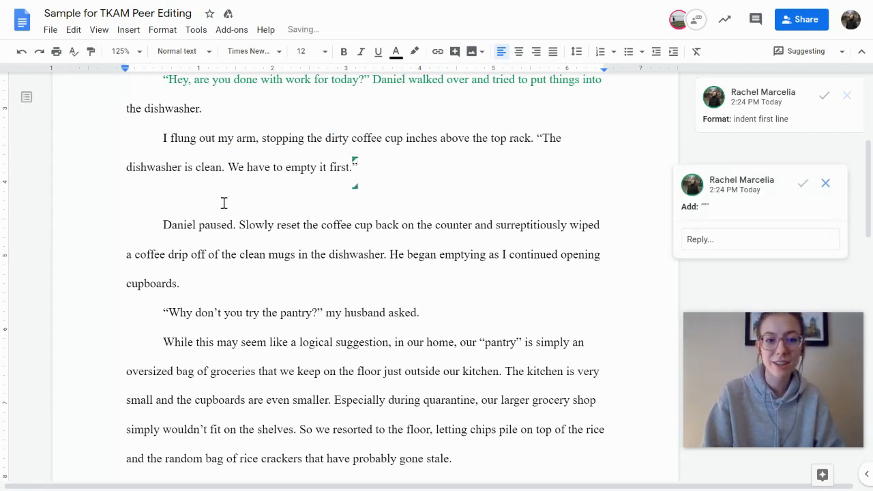
Comment "add end quote and get rid of space after paragraph! Yay!" on the added closing quotation mark and the blank line below it
click(181, 202)
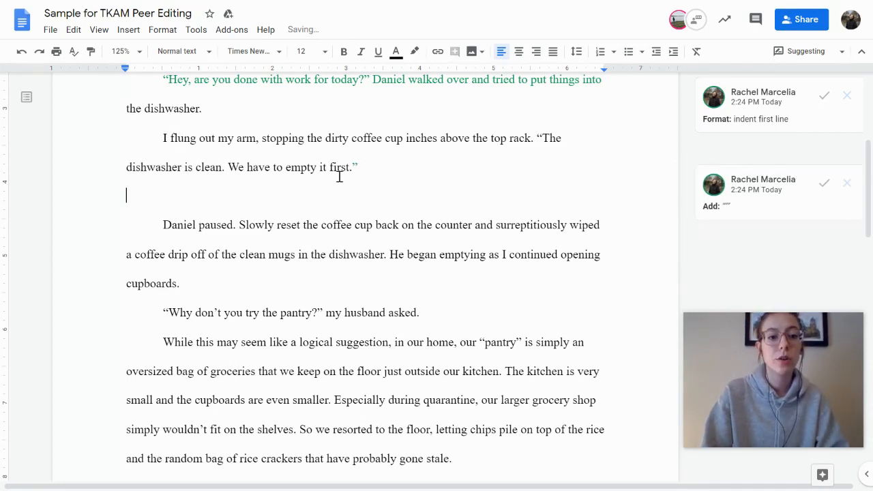
drag(349, 172, 217, 197)
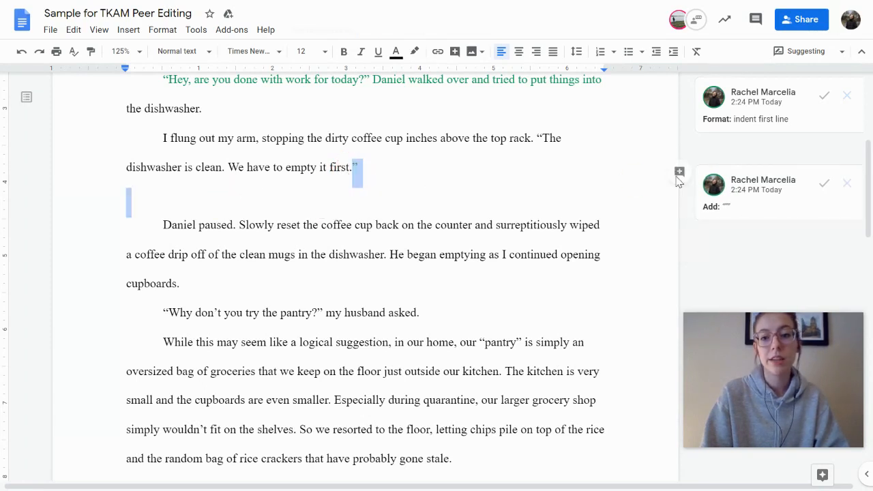
click(677, 175)
text(add)
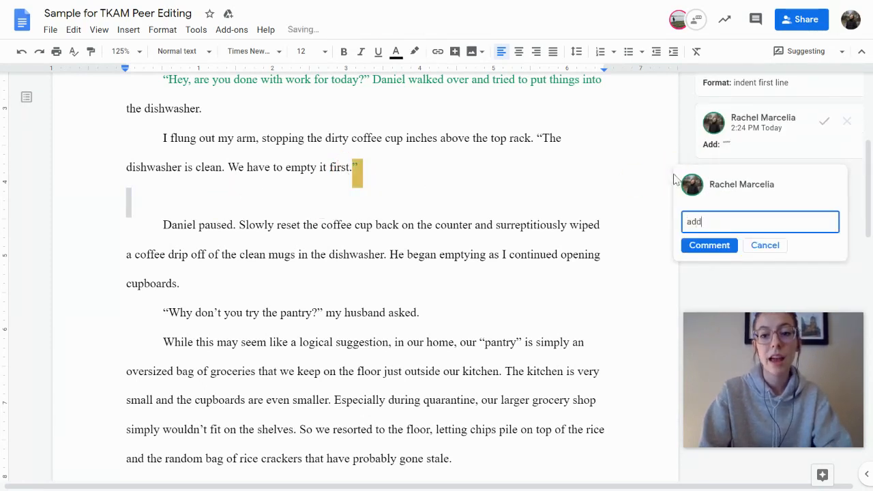
text( end quote )
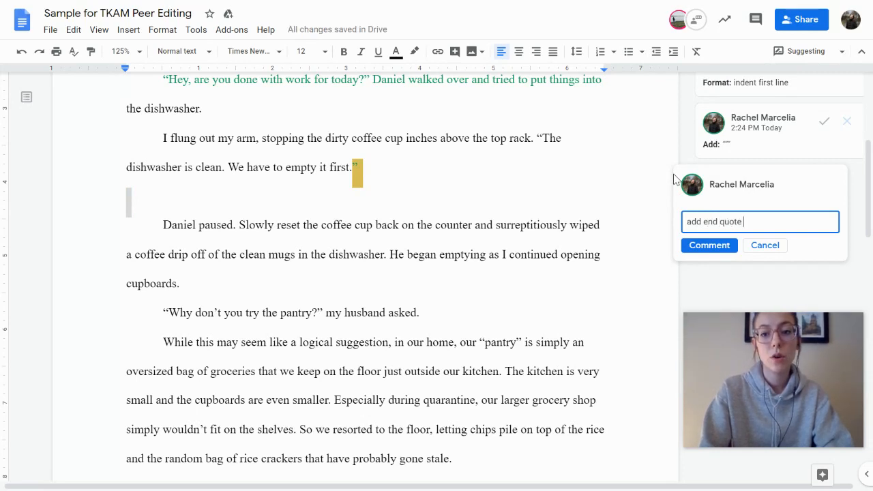
text(and get ride)
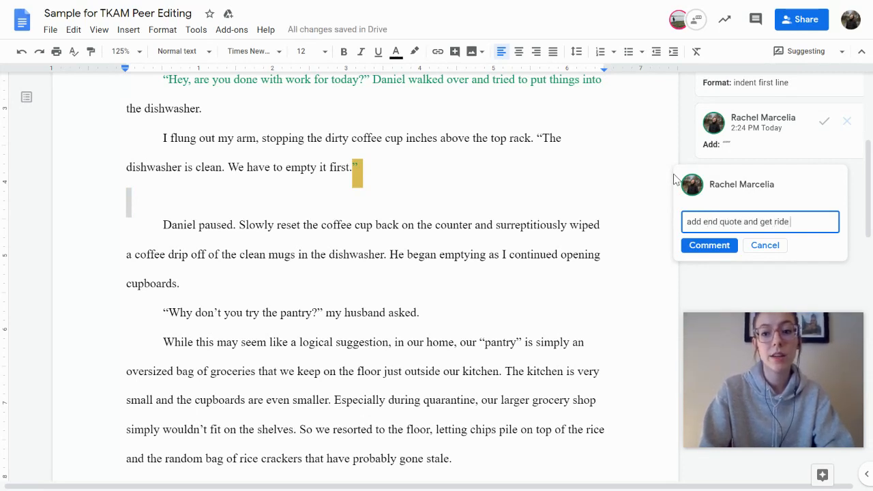
key(BackSpace)
key(BackSpace)
text(o)
text(f space after par)
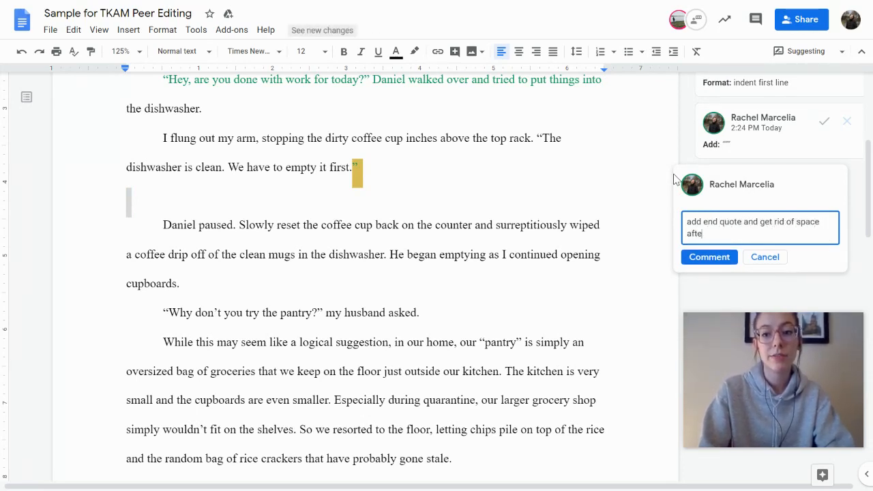
text(agraph! Yay!)
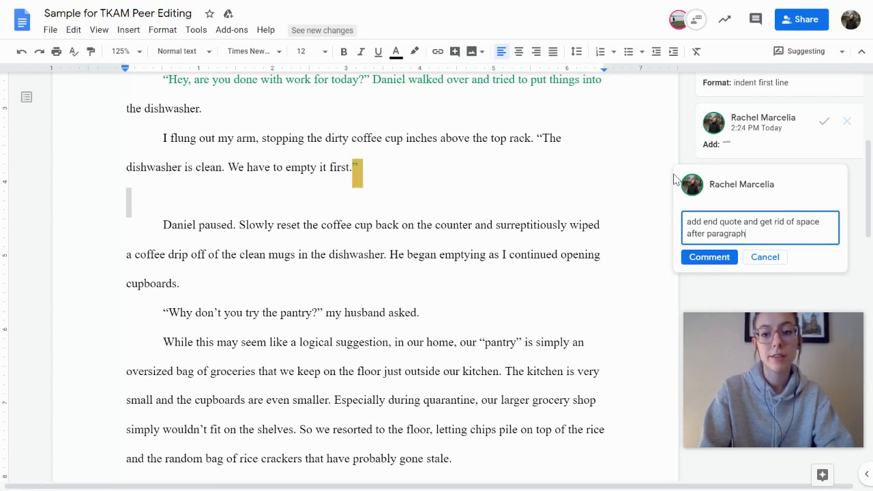
click(708, 256)
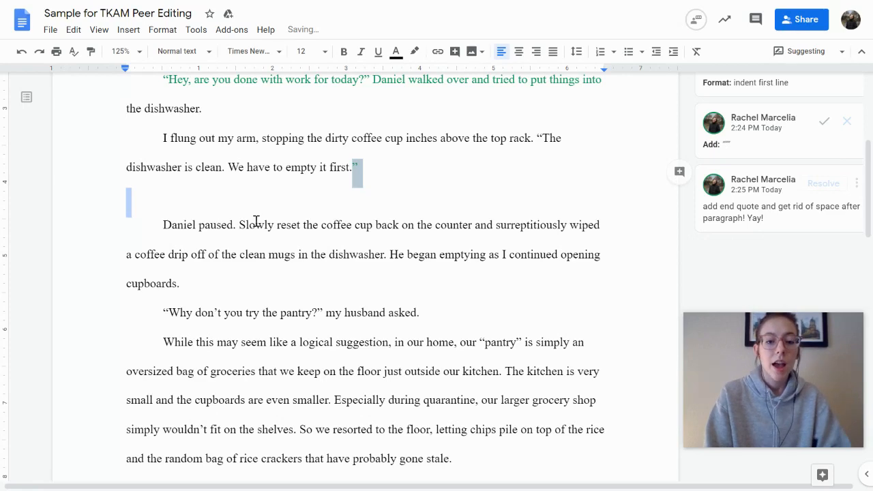
Comment "This doesn't really sound like Atticus" on the sentences from "The kitchen is very small" through "fit on the shelves."
scroll(269, 239, down, 1)
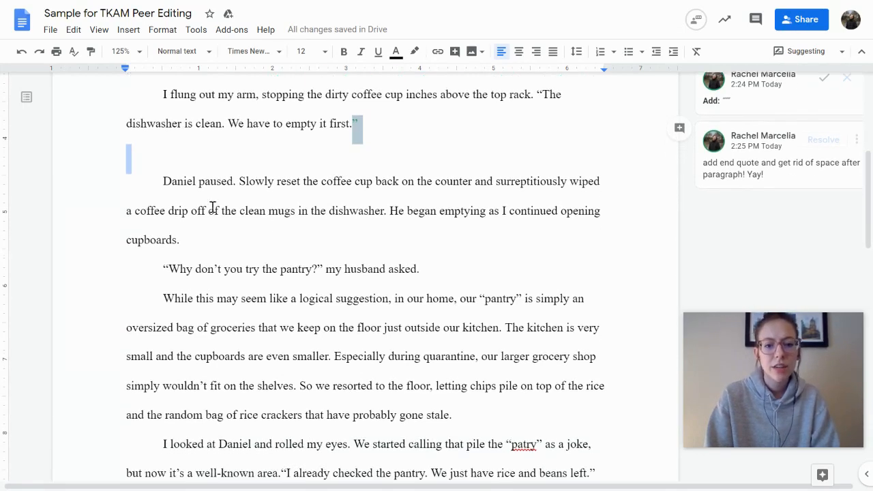
scroll(225, 238, down, 1)
scroll(225, 237, down, 2)
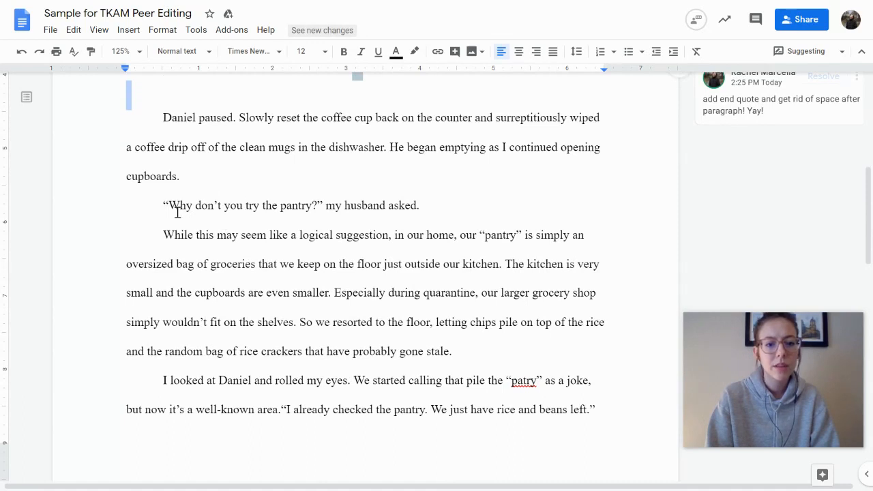
scroll(353, 171, down, 1)
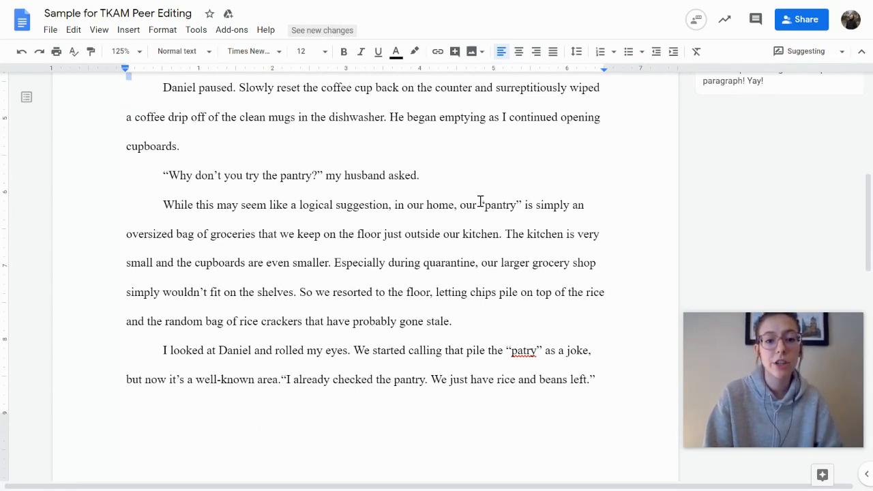
scroll(609, 204, down, 2)
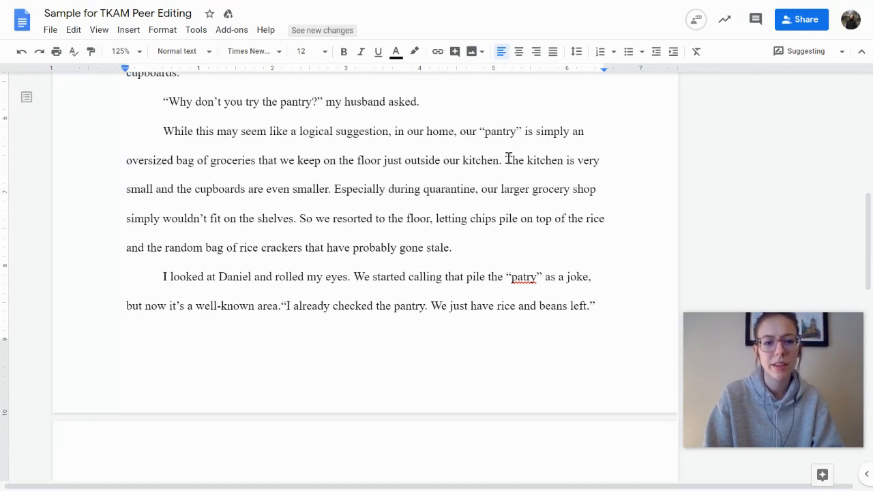
drag(505, 161, 296, 217)
click(678, 166)
text(Th)
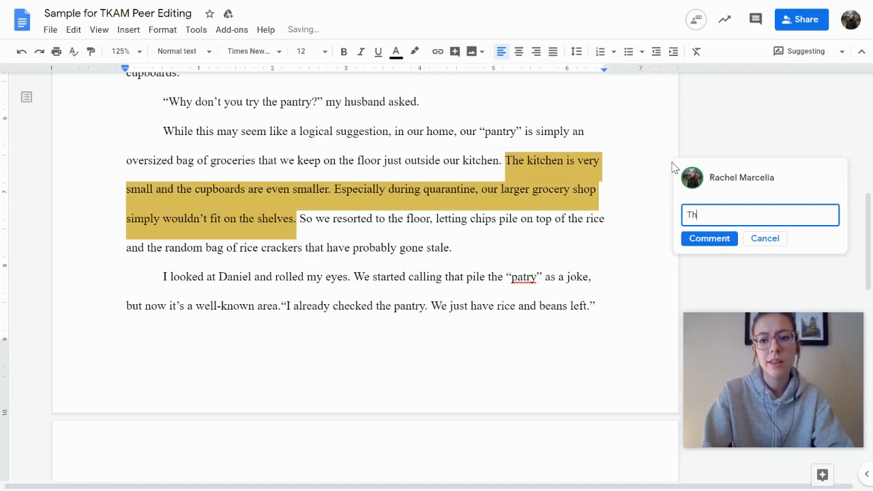
text(is doesn't real)
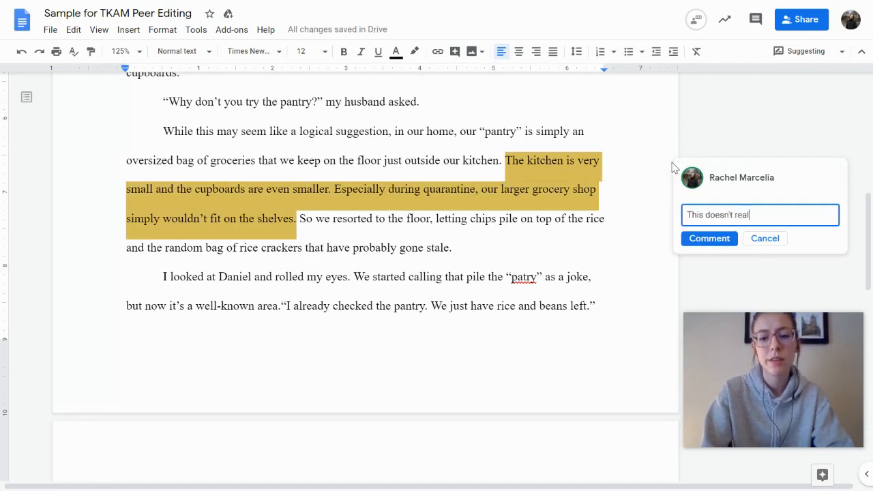
text(ly sound like Atticus)
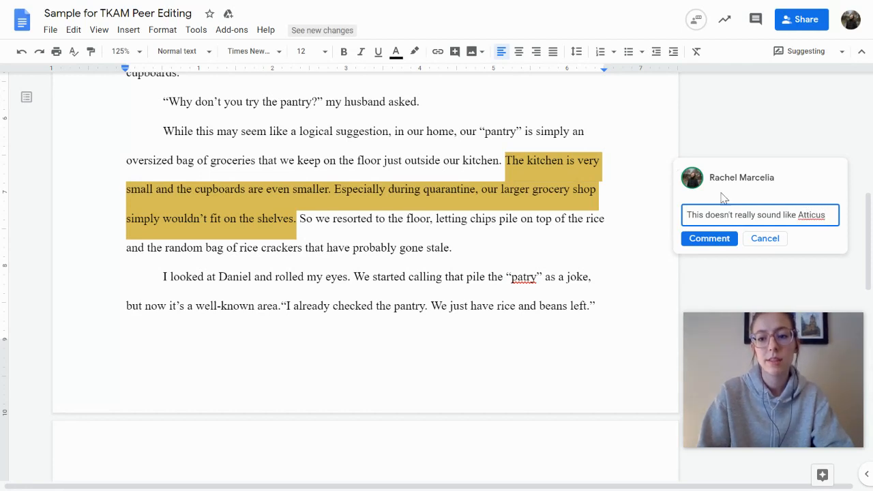
click(712, 234)
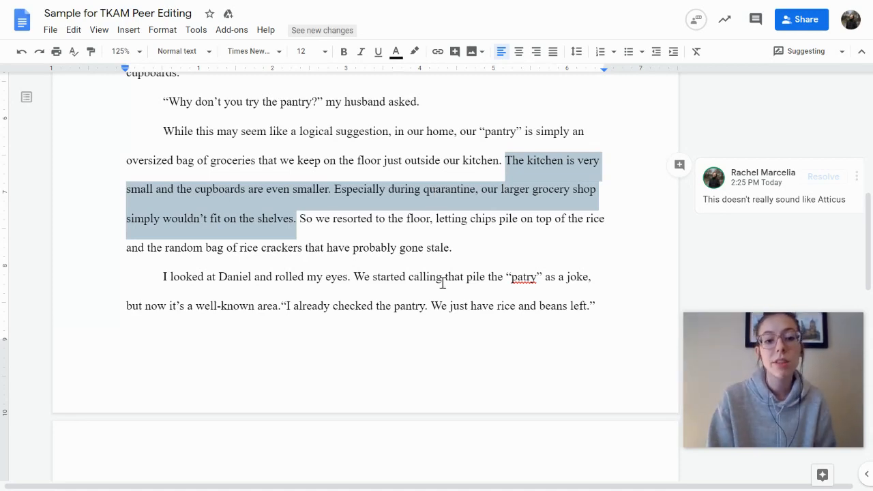
Suggest correcting the misspelled "patry" to "pantry" in the last paragraph of the first page
click(524, 277)
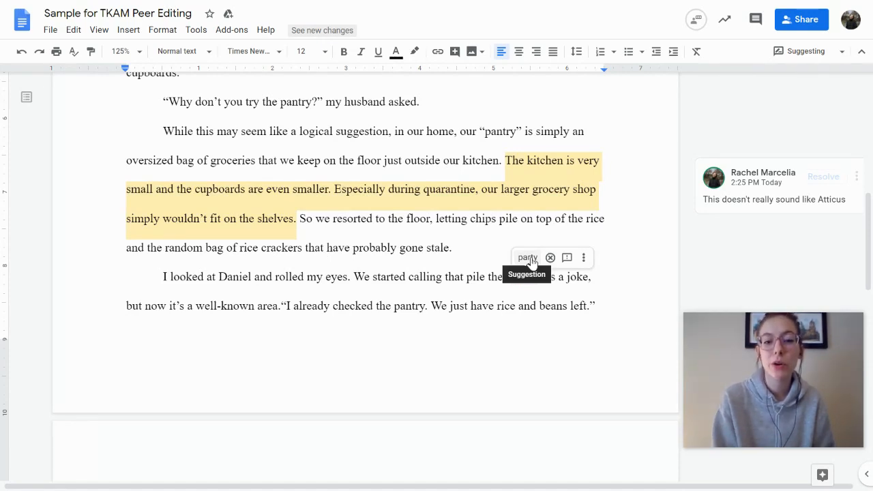
click(501, 277)
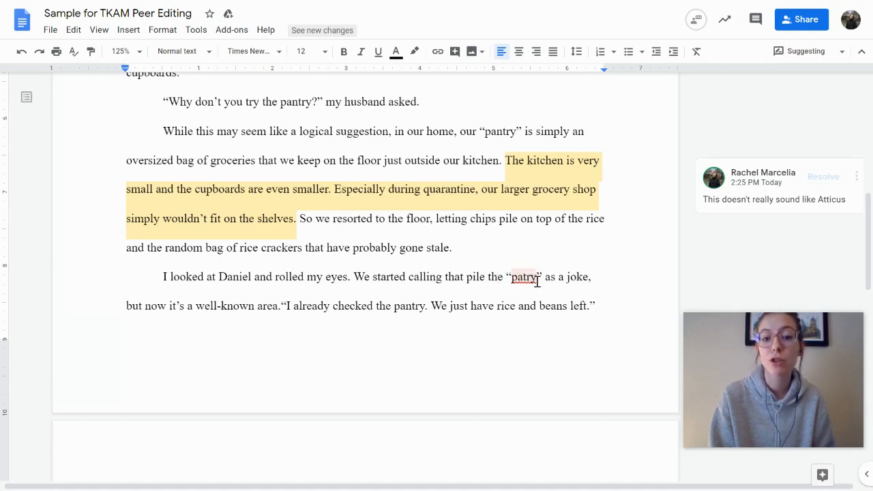
click(523, 276)
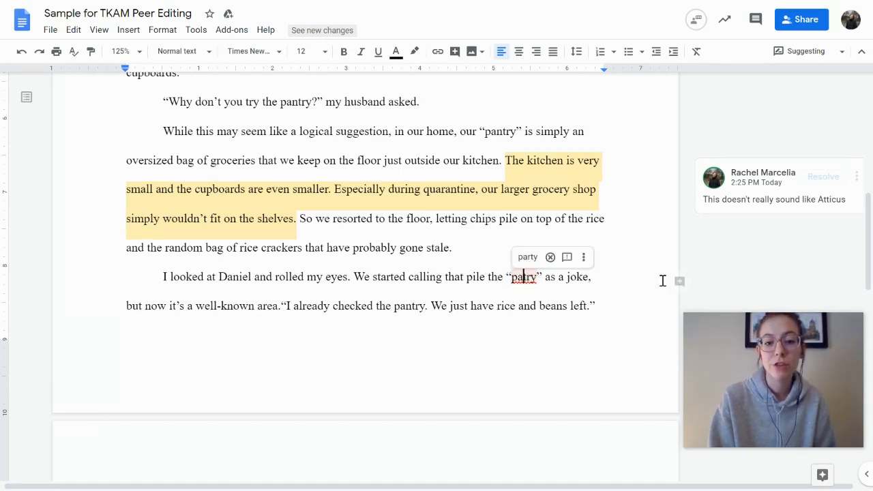
text(n)
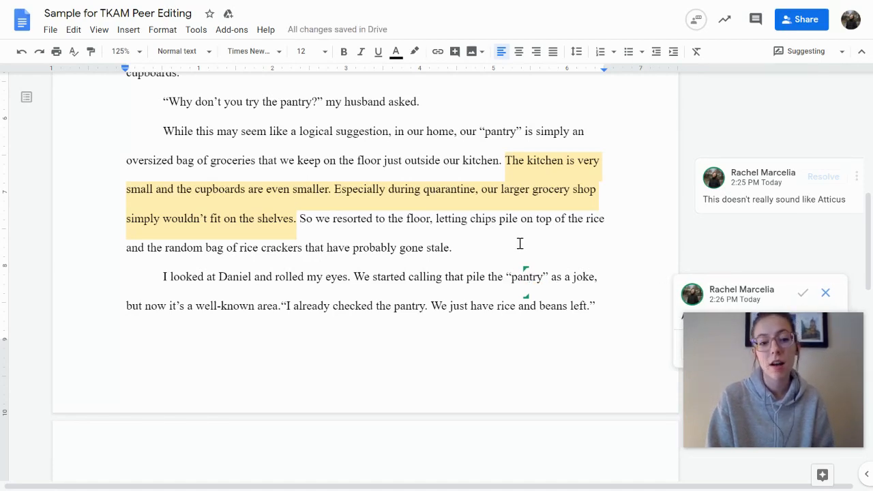
Suggest a new paragraph starting at "I already checked the pantry." and indent its first line
scroll(520, 244, down, 3)
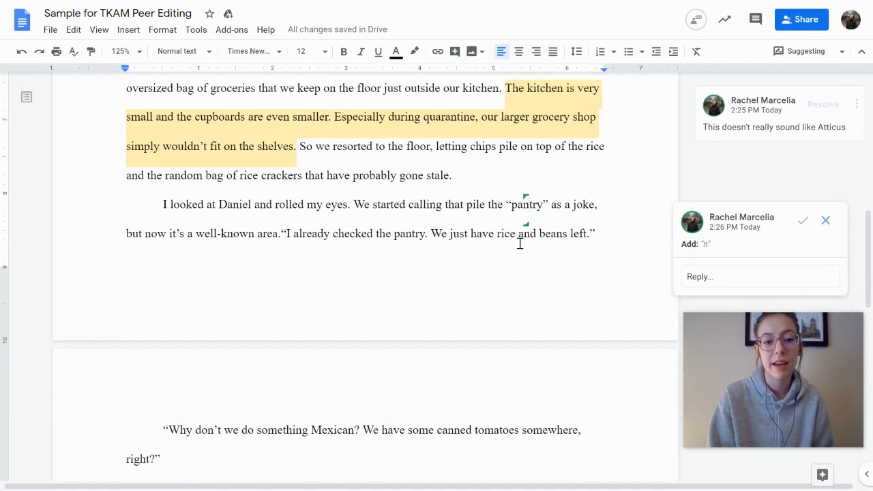
click(284, 233)
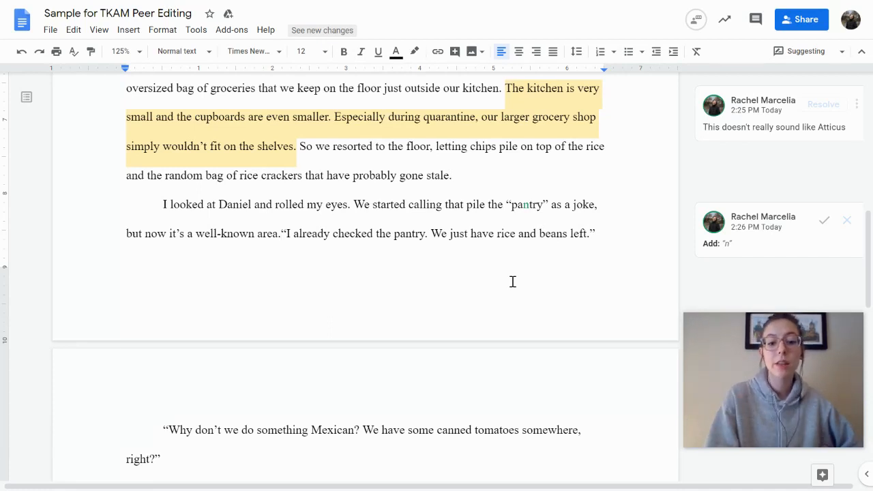
key(Return)
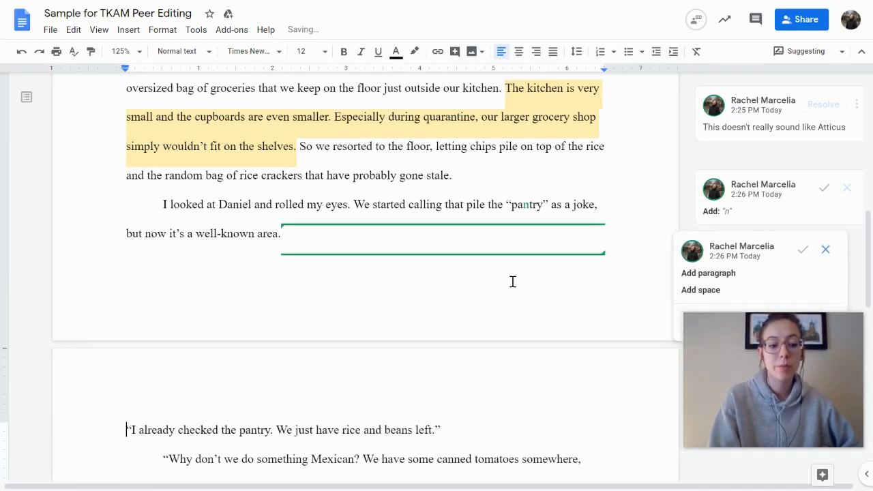
key(Tab)
Review the rest of the essay through "Enchilada casserole it is!" and return to the heading on the first page
scroll(513, 282, down, 2)
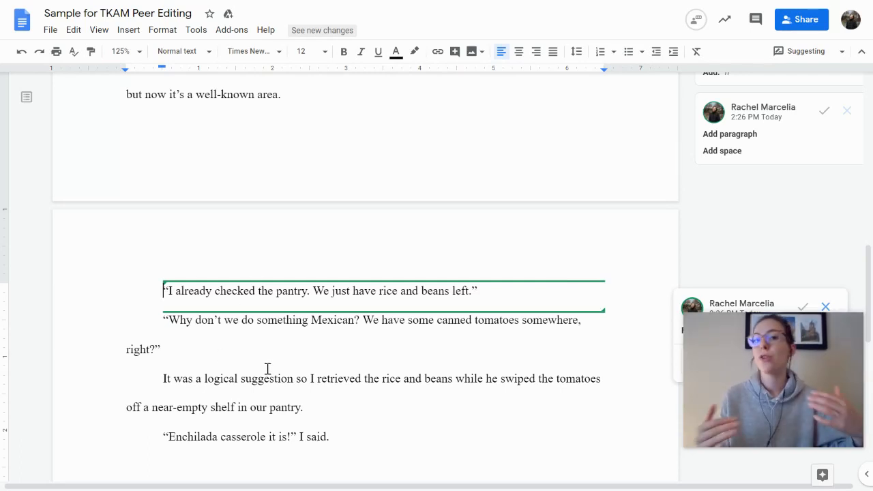
scroll(267, 369, down, 3)
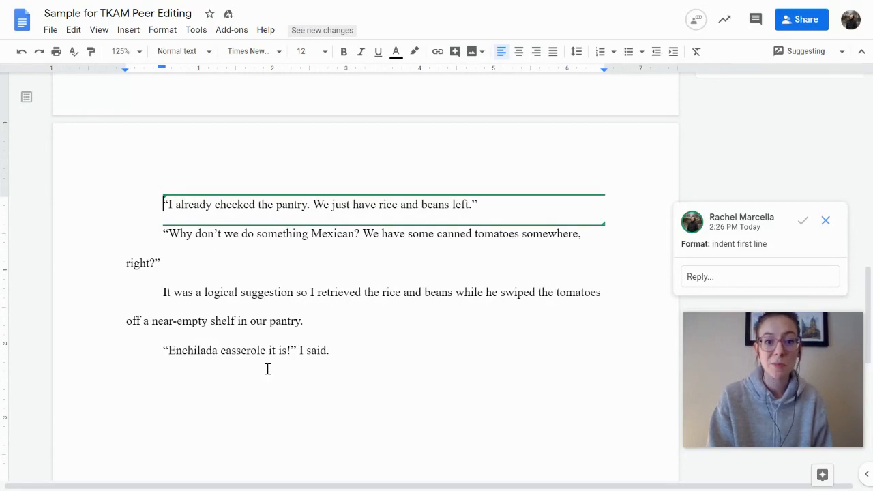
scroll(268, 369, down, 3)
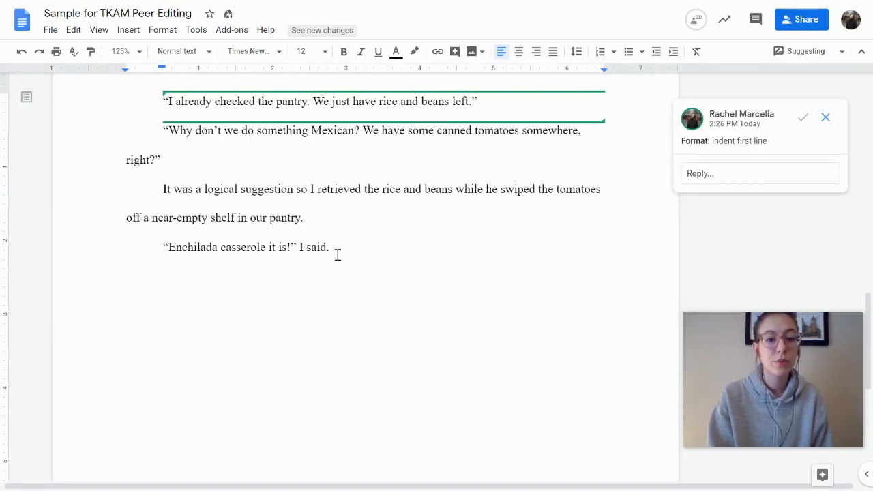
scroll(336, 254, up, 15)
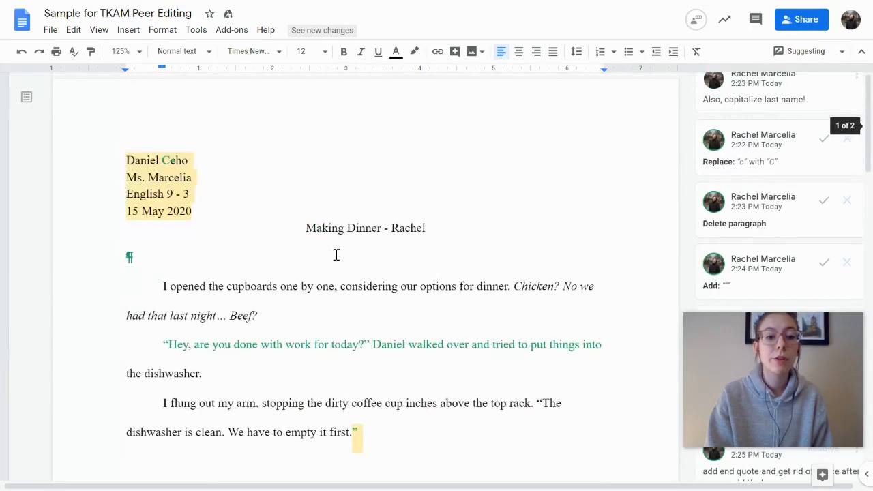
Comment "Hey good work! Just look at some mechanical issues and maybe consider adding more dialogue!" on the closing words "I said."
scroll(317, 307, down, 15)
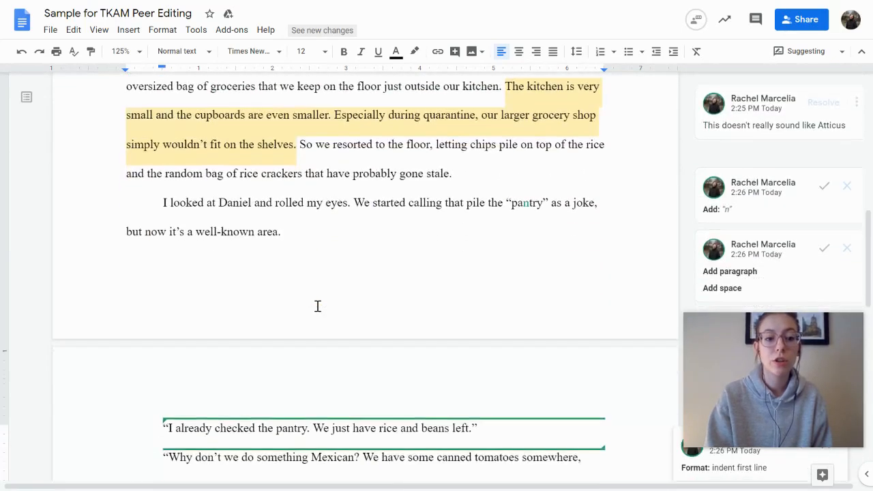
drag(298, 153, 332, 156)
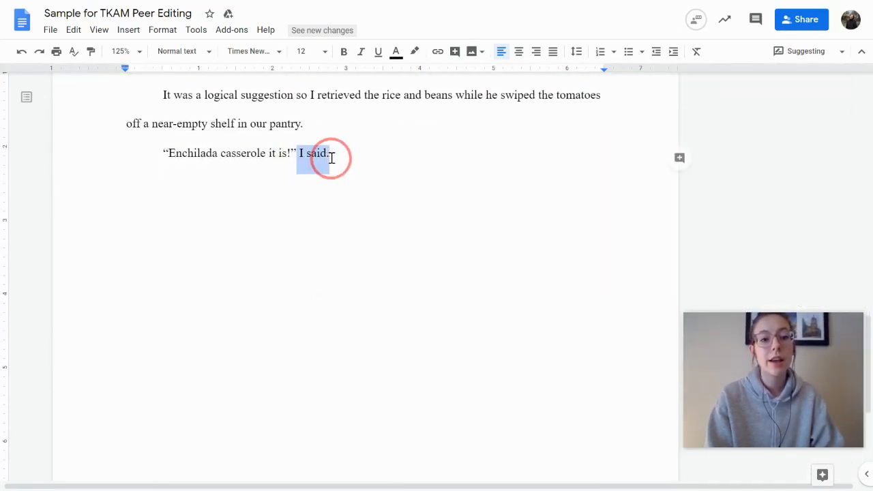
click(678, 156)
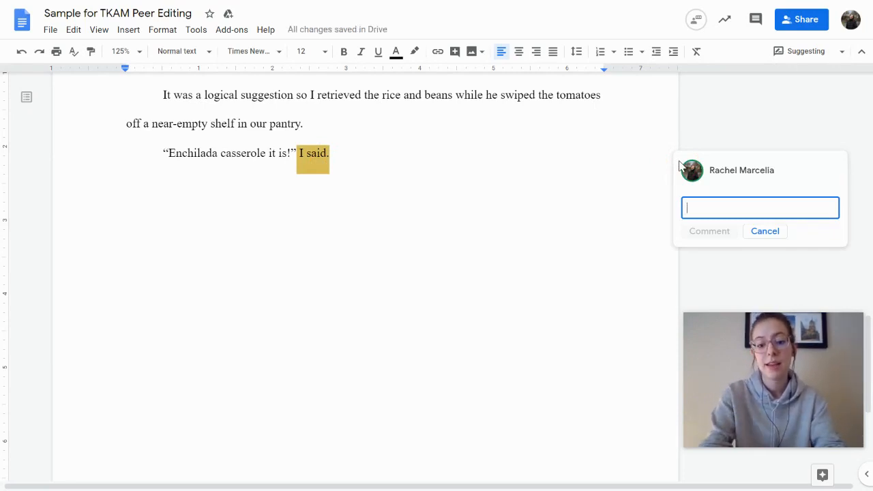
text(Hey )
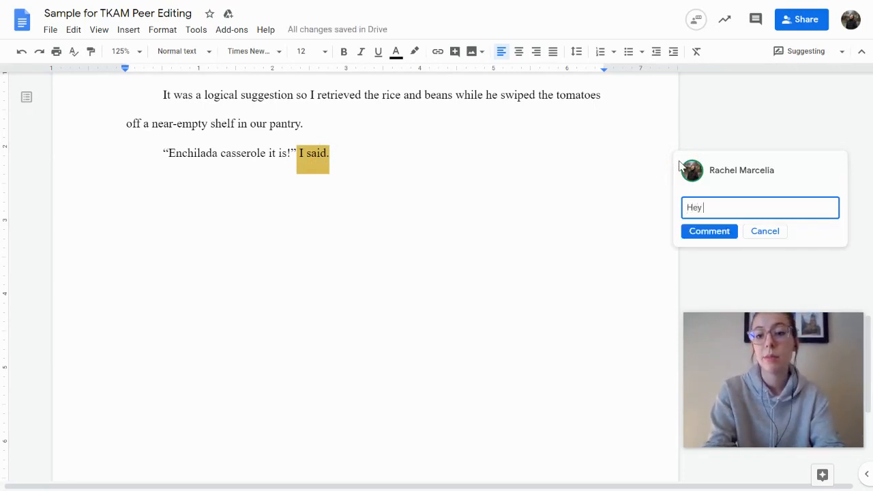
text(good work! Jus)
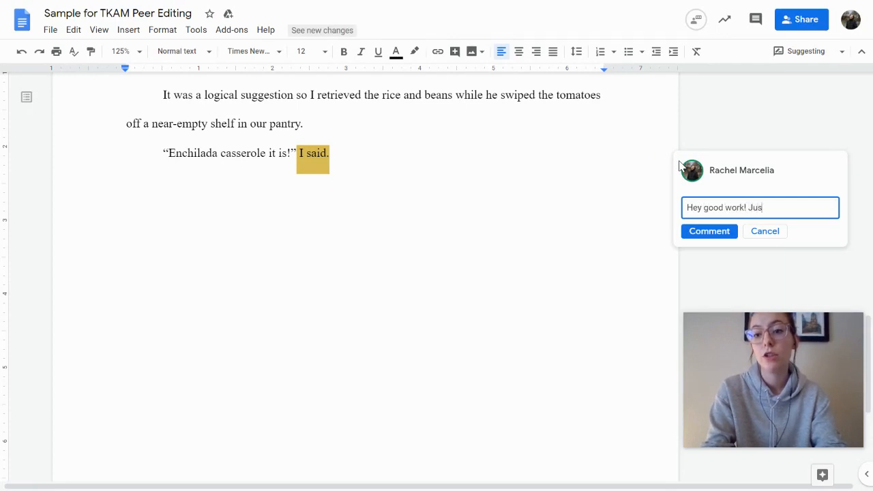
text(t look at some )
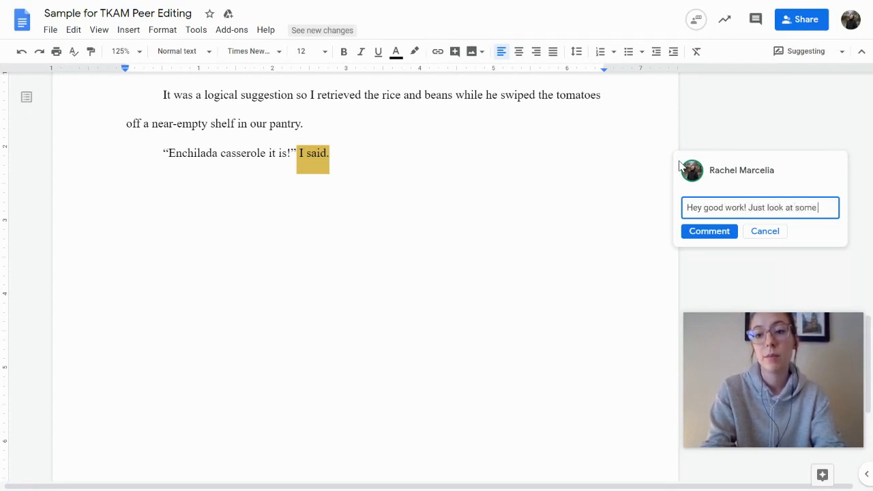
text(mechanical iss)
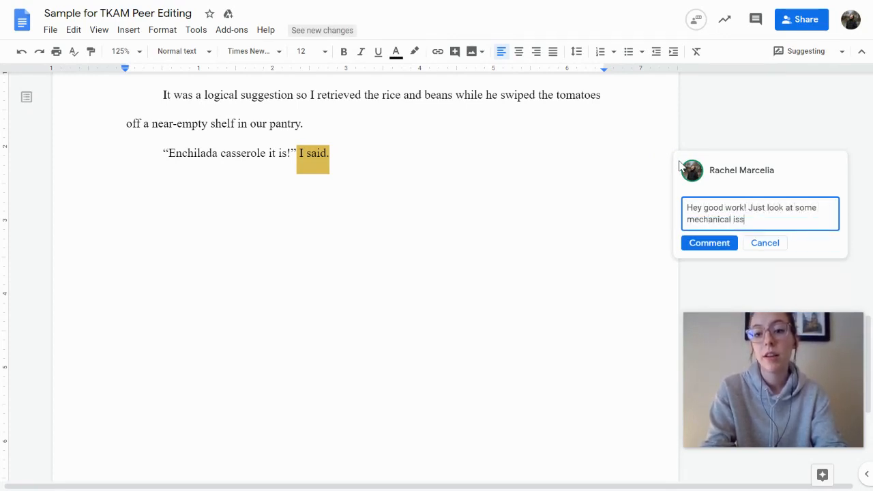
text(ues and maybe c)
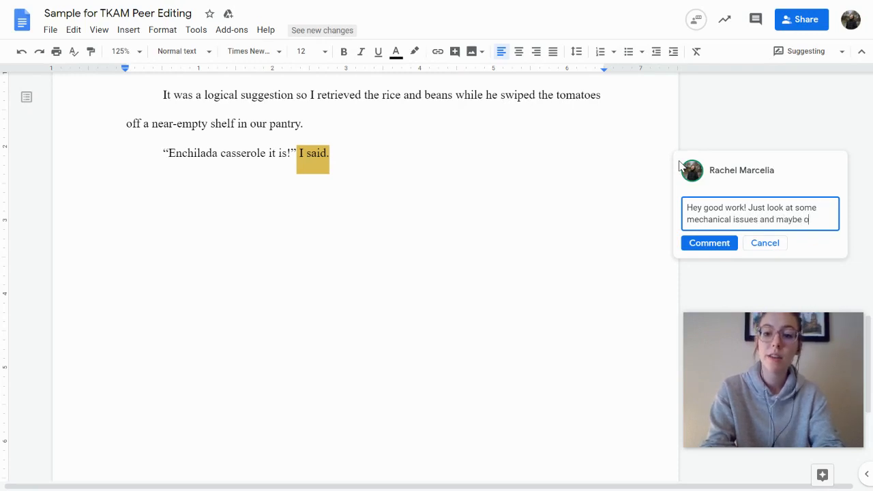
text(onsider adding)
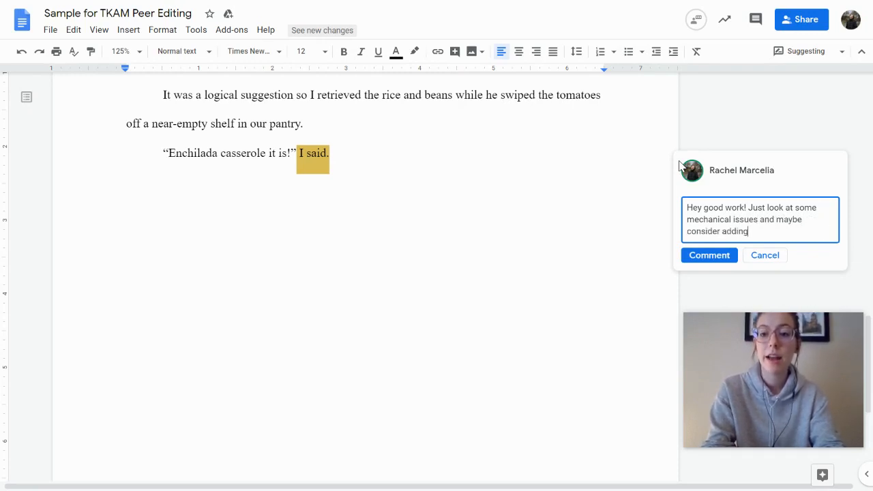
text( mored)
key(BackSpace)
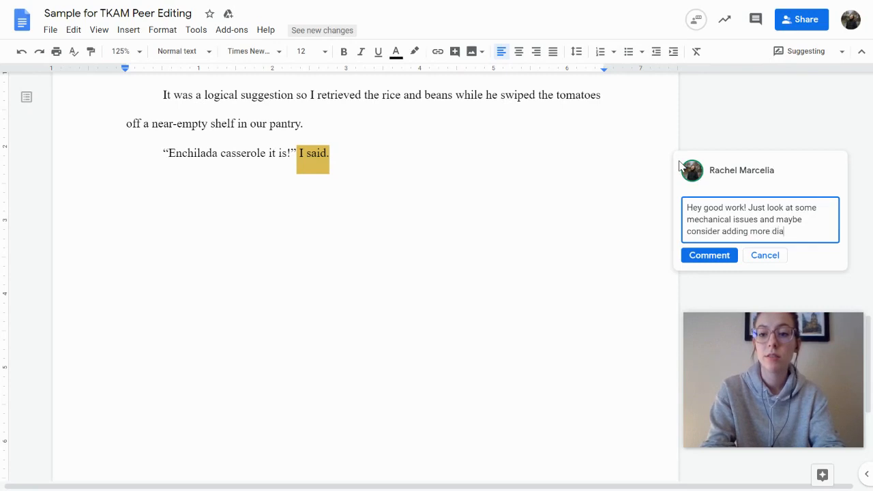
click(705, 256)
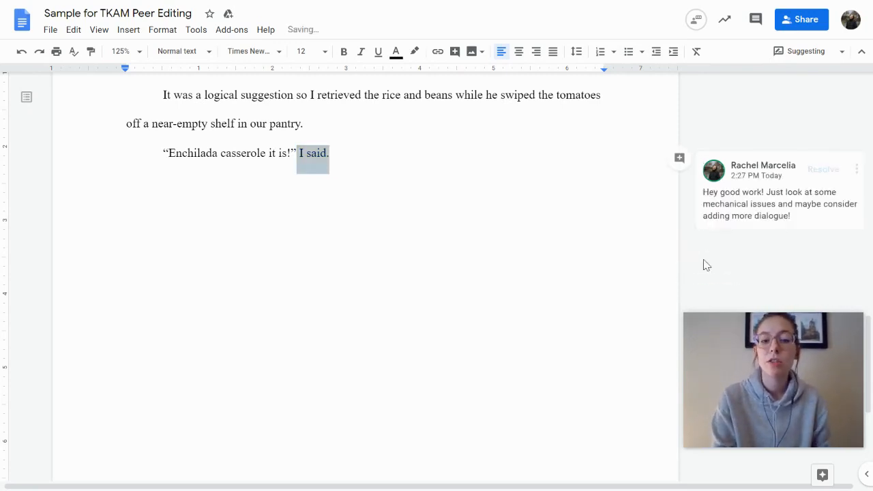
Review the first page's suggestions and comments, from the deleted paragraph under the title to the Atticus comment on the kitchen sentences
scroll(705, 265, up, 3)
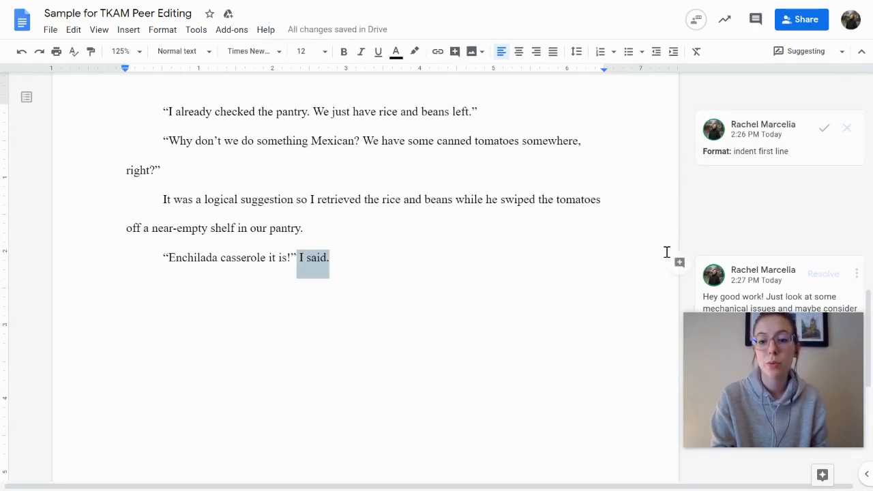
scroll(692, 256, up, 10)
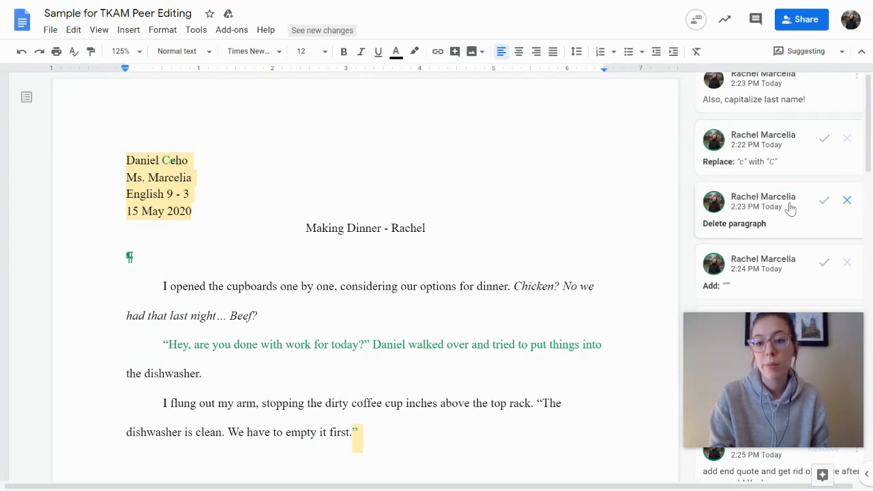
click(153, 261)
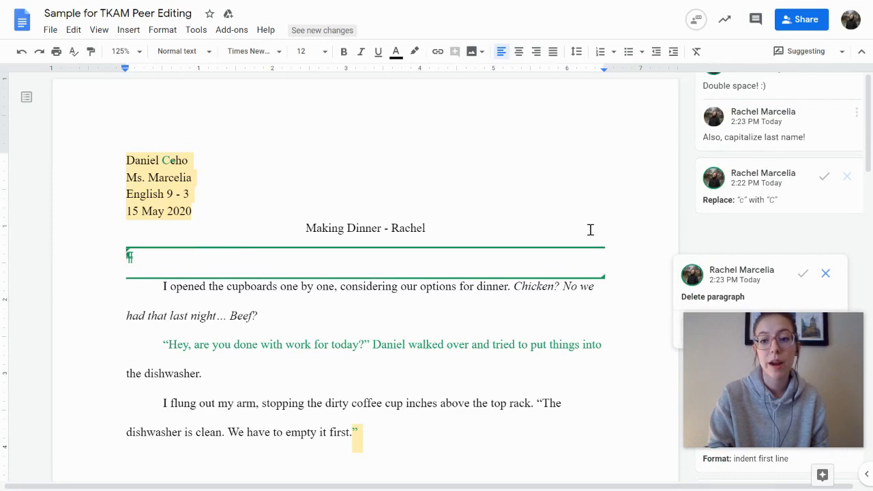
scroll(617, 314, down, 4)
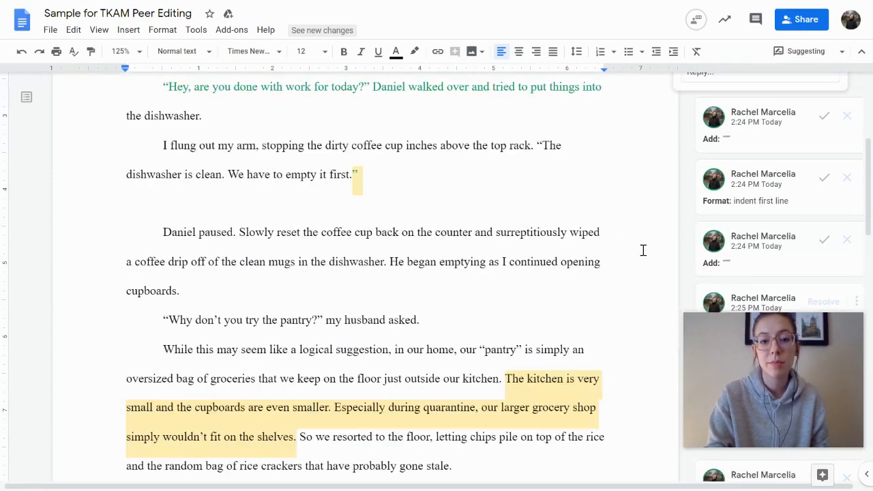
scroll(596, 227, down, 3)
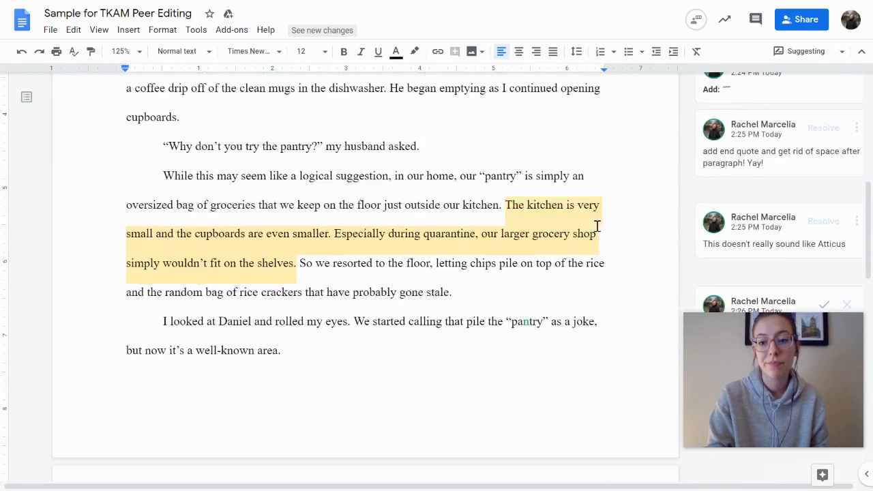
scroll(596, 227, down, 1)
click(768, 181)
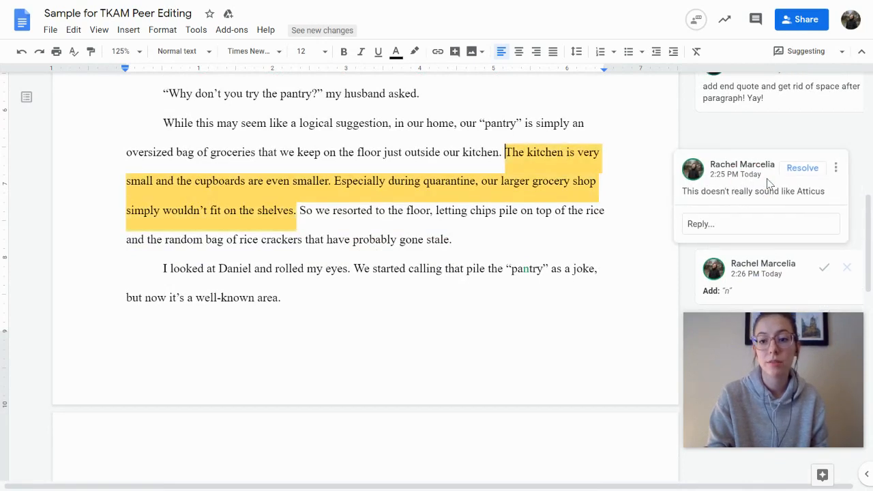
scroll(335, 193, down, 1)
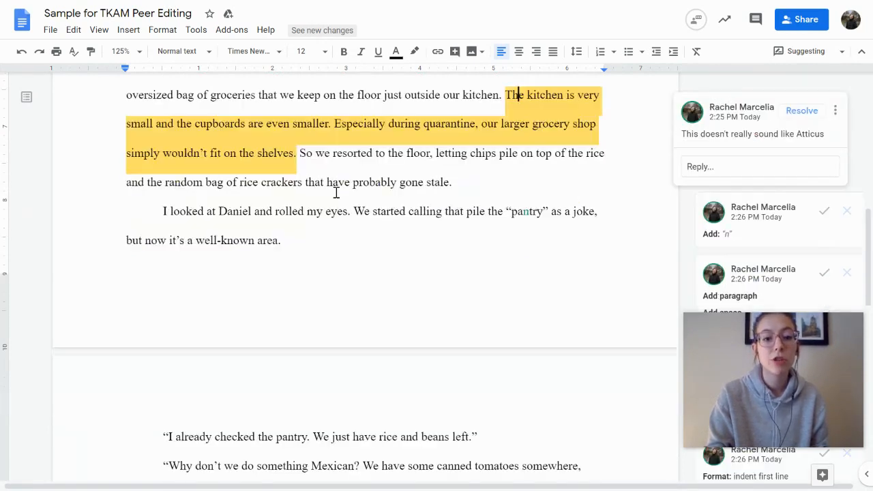
click(469, 178)
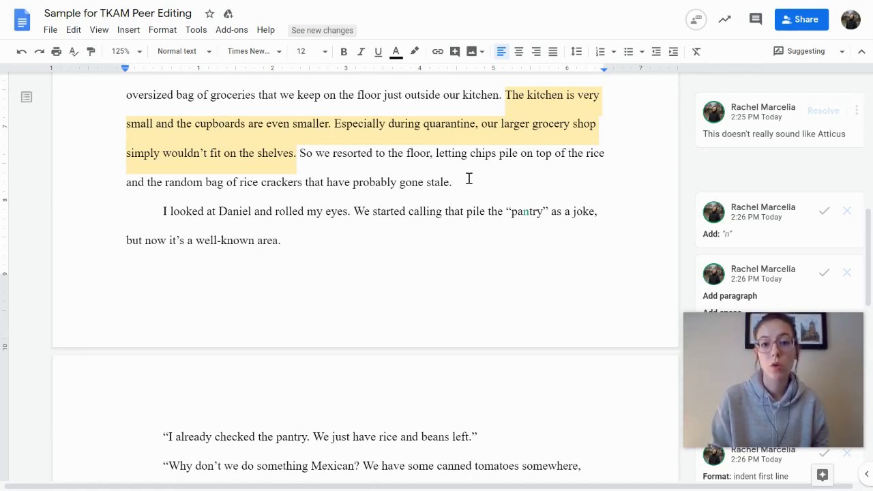
click(455, 180)
Review the edits through the second page and examine the overall feedback comment attached to the essay's last words
scroll(445, 176, up, 2)
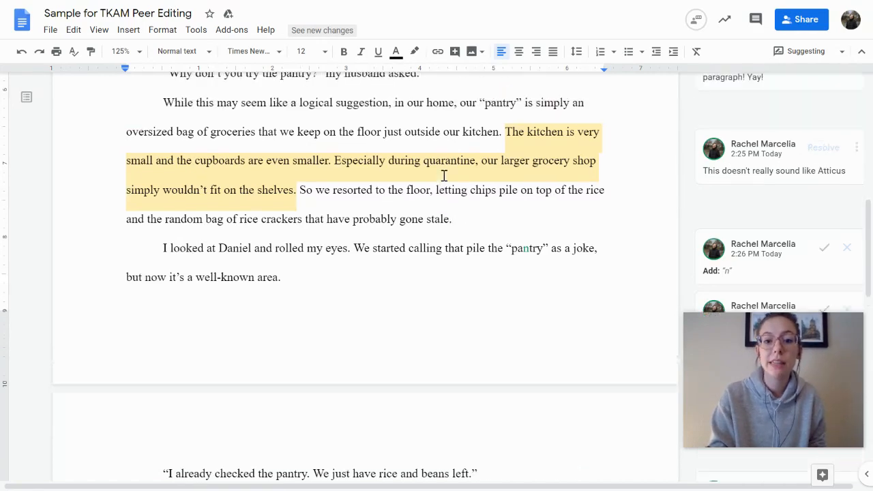
scroll(443, 176, down, 4)
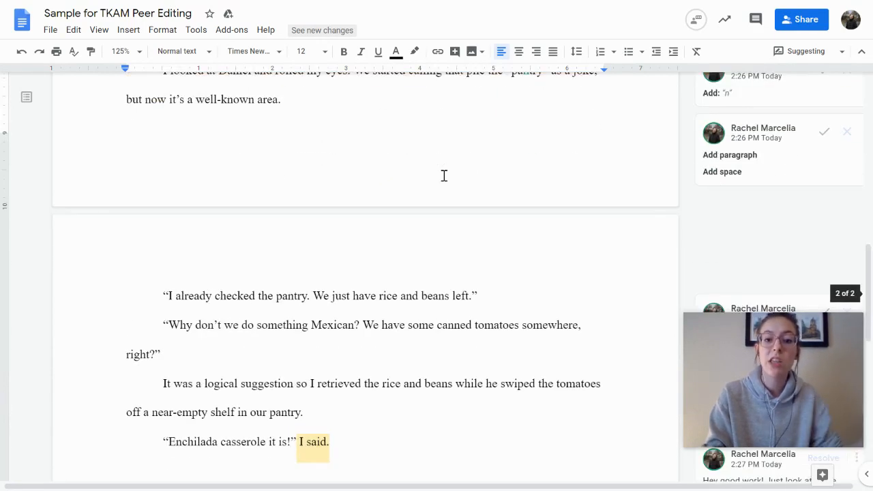
scroll(444, 176, down, 5)
scroll(351, 153, up, 1)
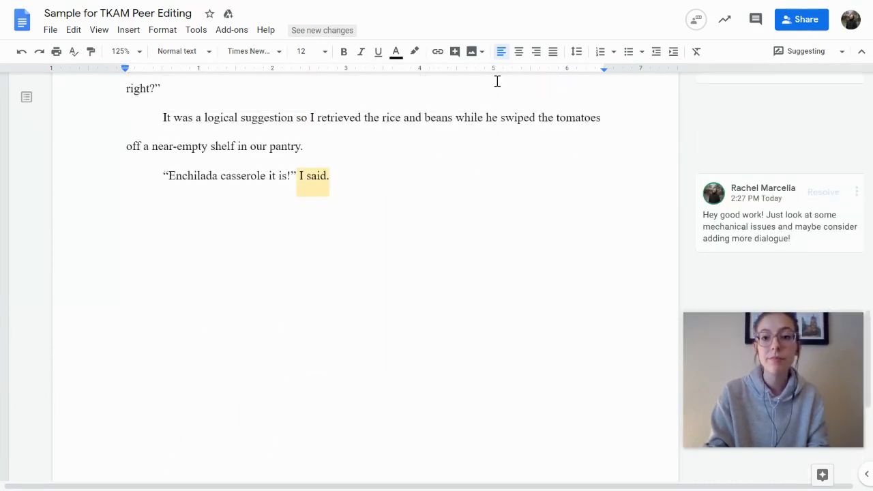
click(301, 178)
drag(301, 178, 332, 179)
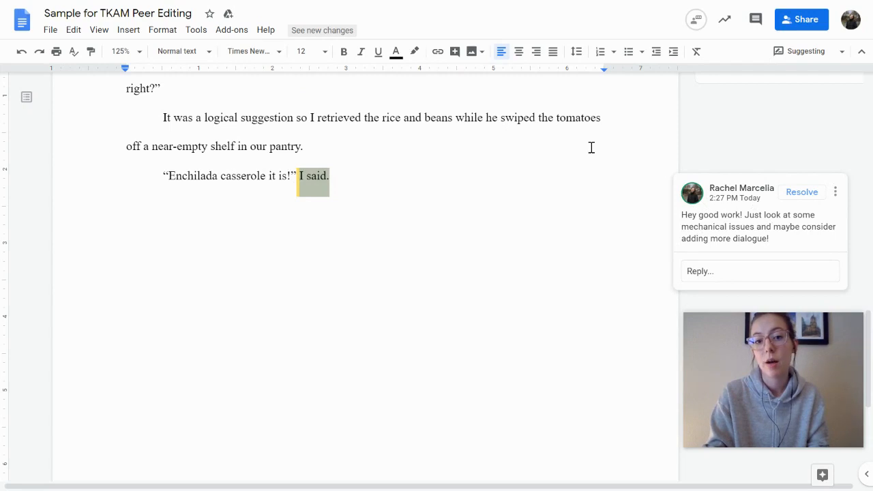
scroll(591, 146, up, 1)
click(566, 196)
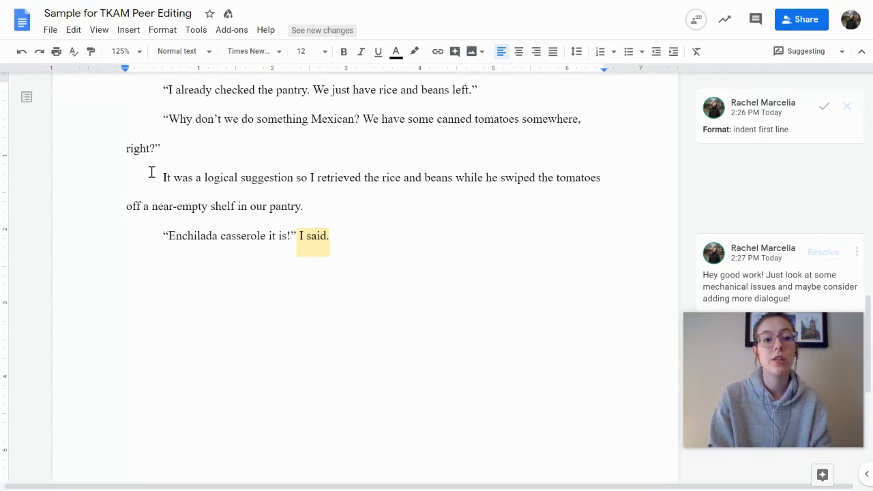
Comment "this comes from page 89 where Atticus does ______" on the paragraph beginning "It was a logical suggestion"
drag(157, 172, 332, 210)
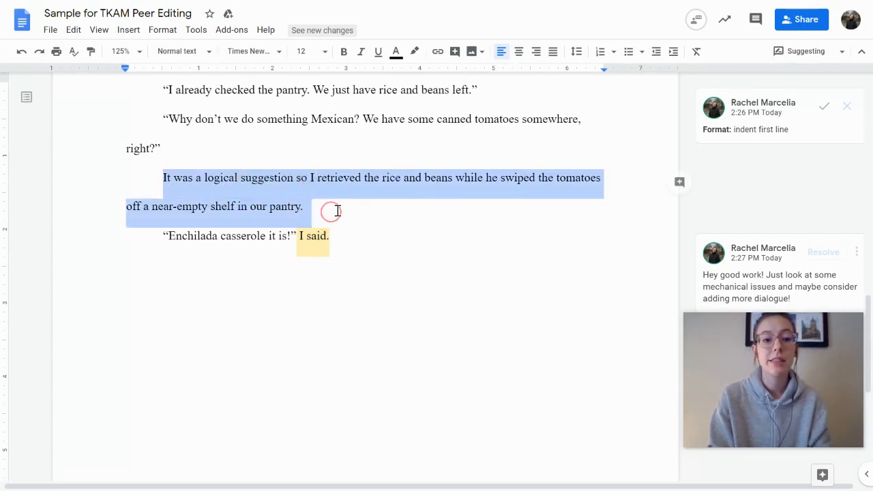
click(680, 181)
text(this )
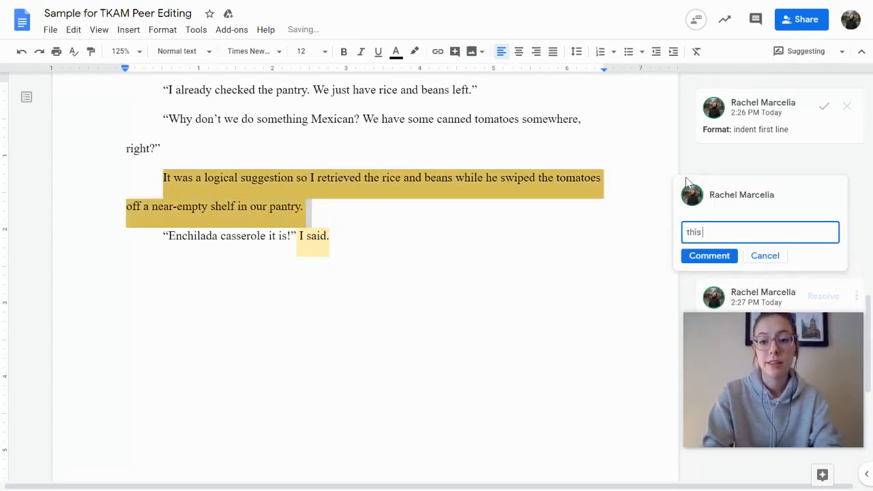
text(comes from page )
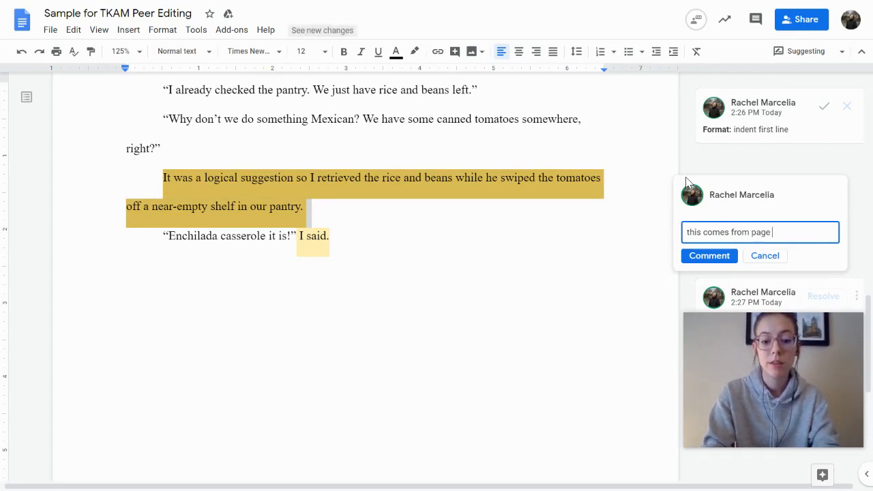
text(89)
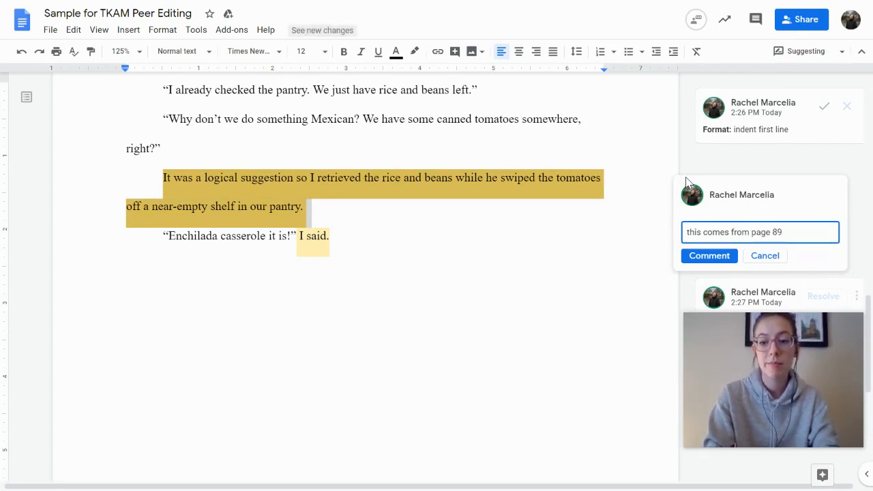
text( where Atticu)
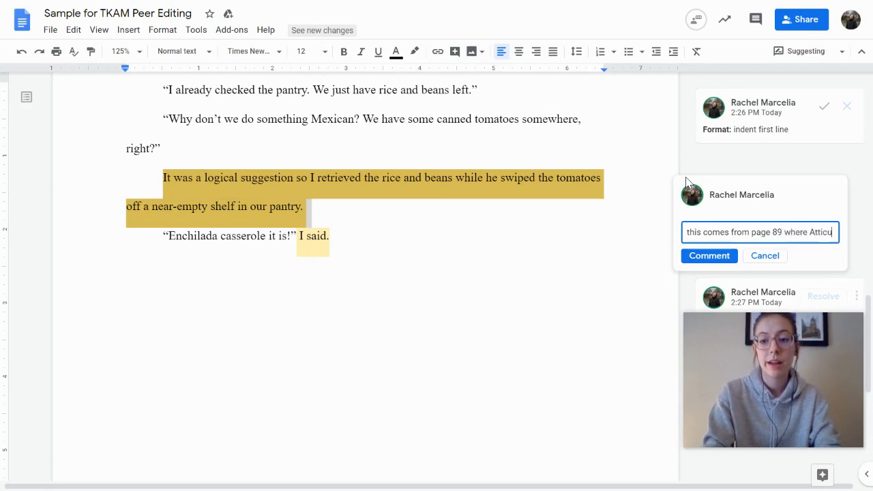
text(s does ________)
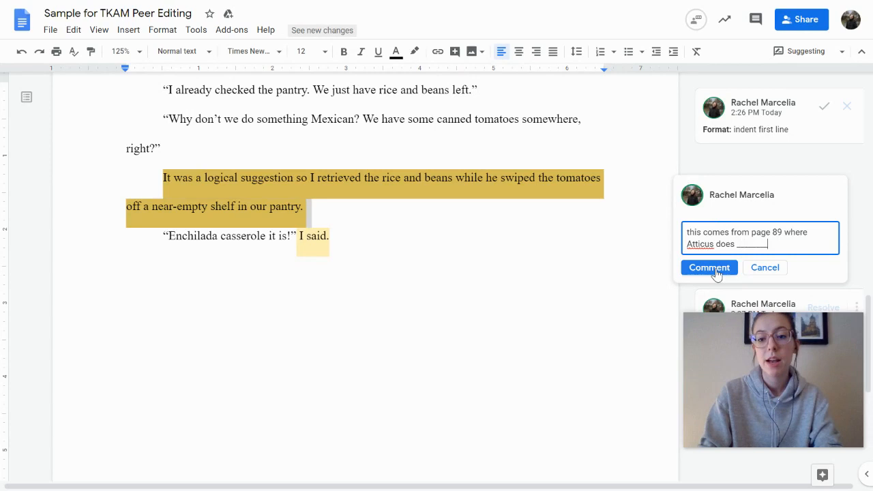
click(717, 269)
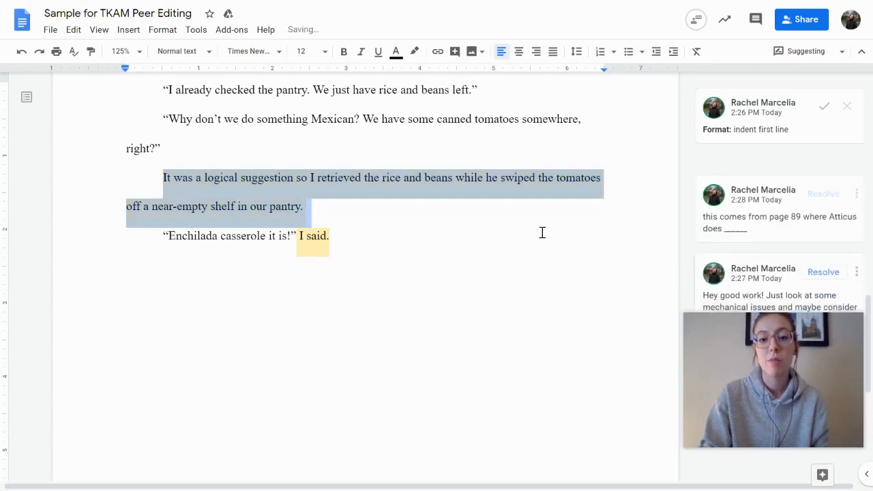